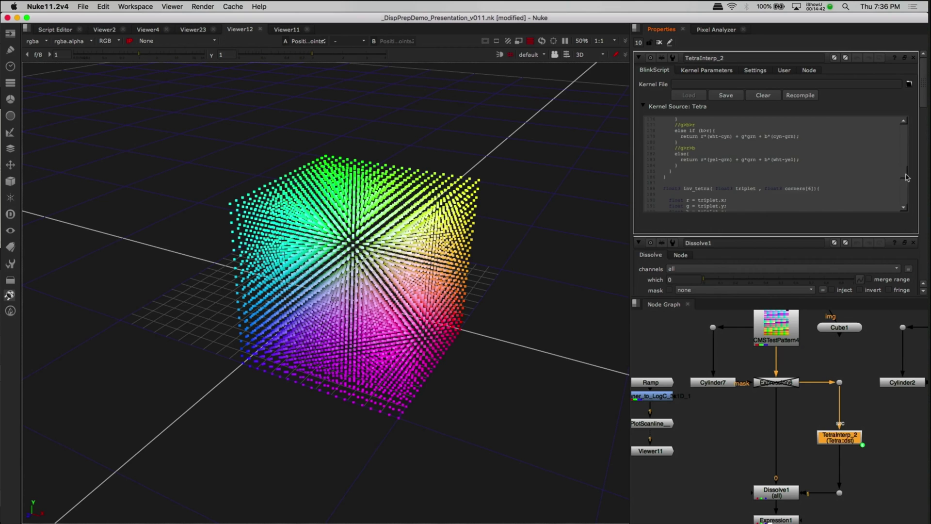
Scroll the TetraInterp_2 kernel source, then bring Dissolve1's properties to the top
scroll(776, 165, "down", 10)
scroll(897, 204, "up", 10)
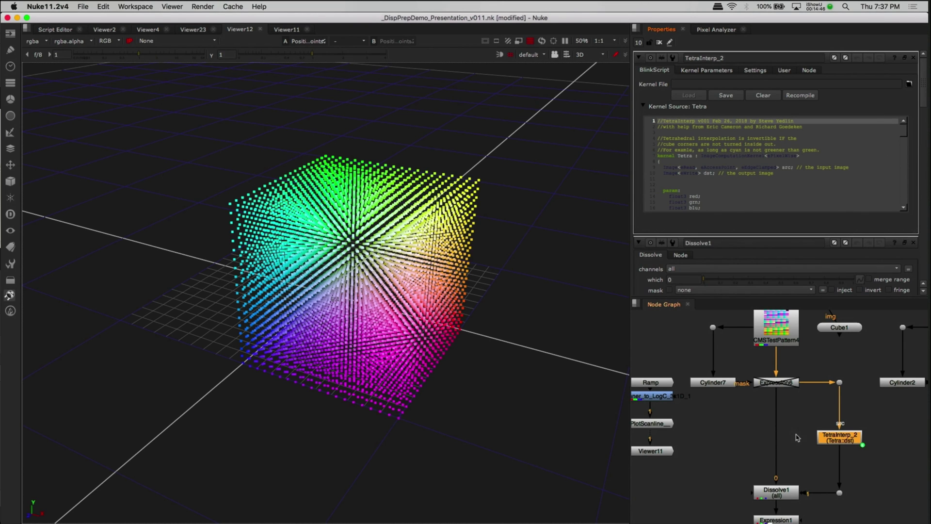
double_click(775, 494)
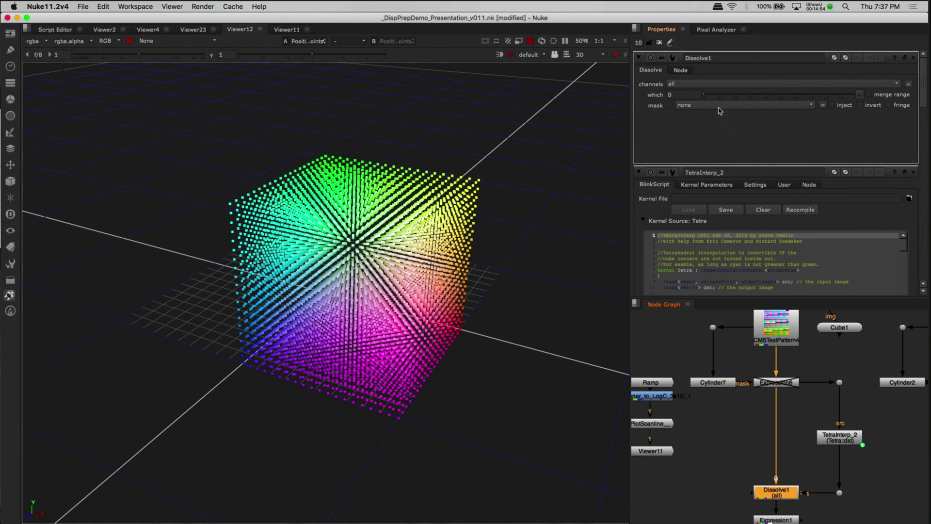
Set Dissolve1's which value to 1 and orbit the colour-cube point cloud
left_click_drag(710, 96, 873, 127)
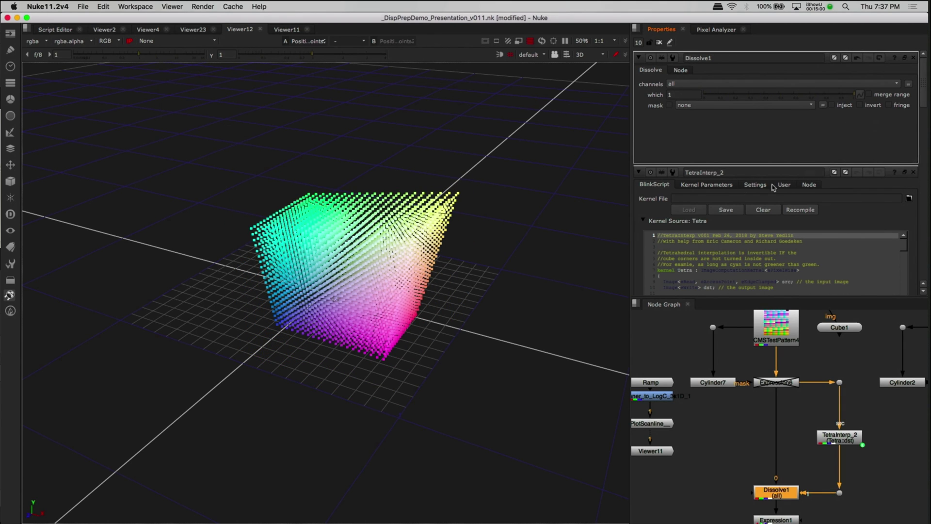
left_click_drag(595, 205, 505, 214)
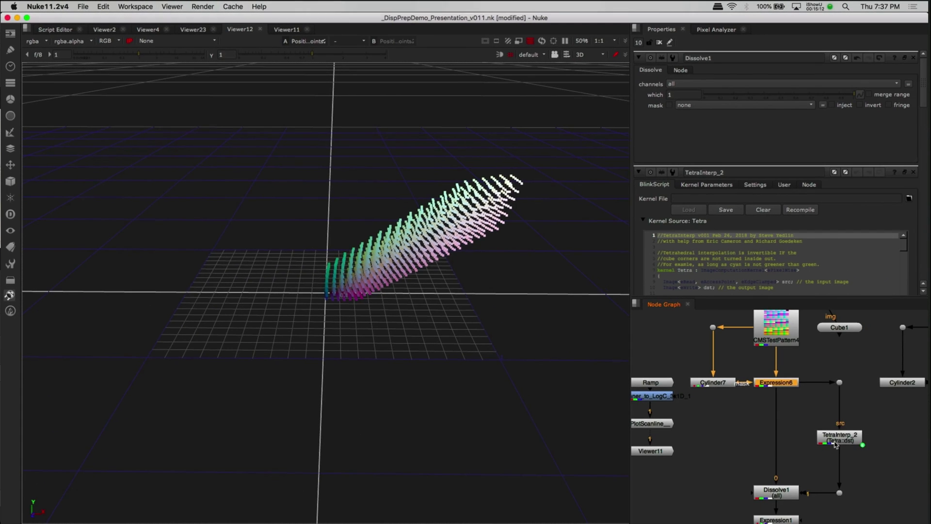
Bypass TetraInterp_2, set Cylinder7's radius to 0.905 on its User tab, and orbit the view
key("d")
double_click(716, 382)
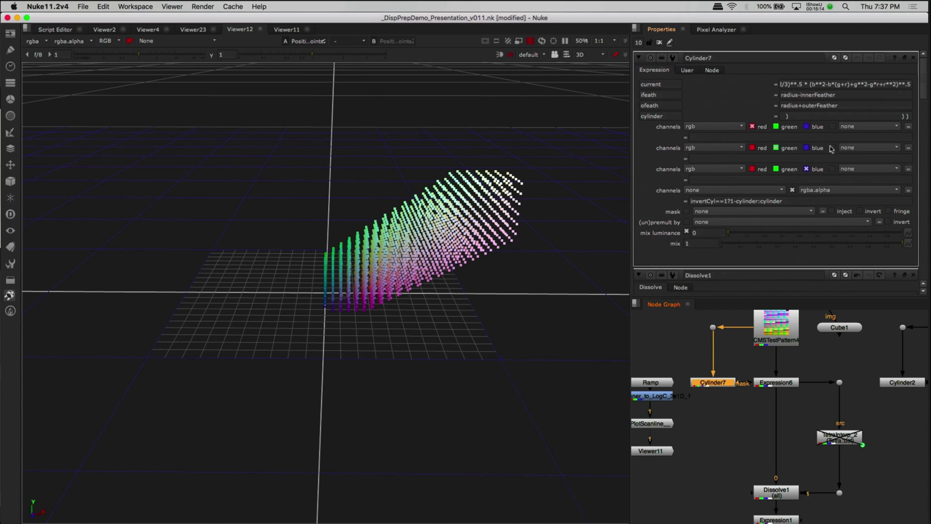
left_click(687, 71)
left_click_drag(761, 112, 884, 112)
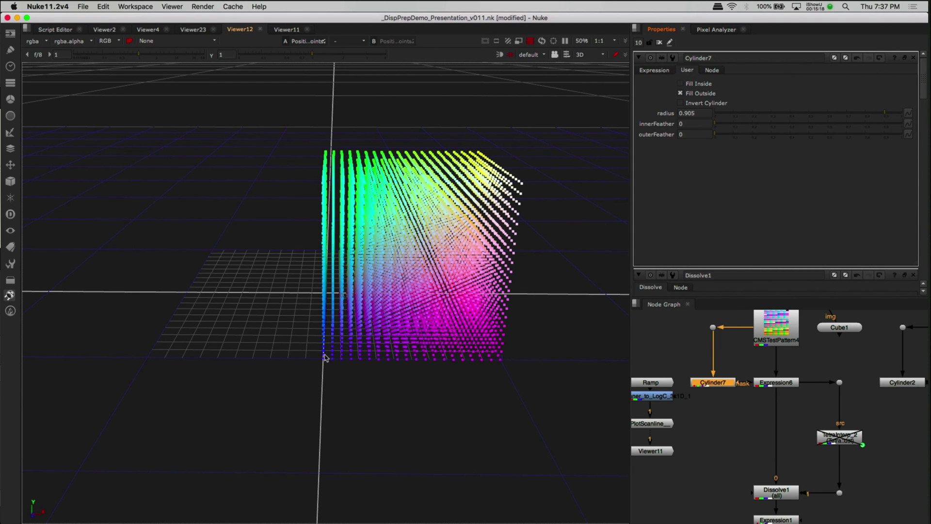
left_click_drag(327, 358, 442, 376)
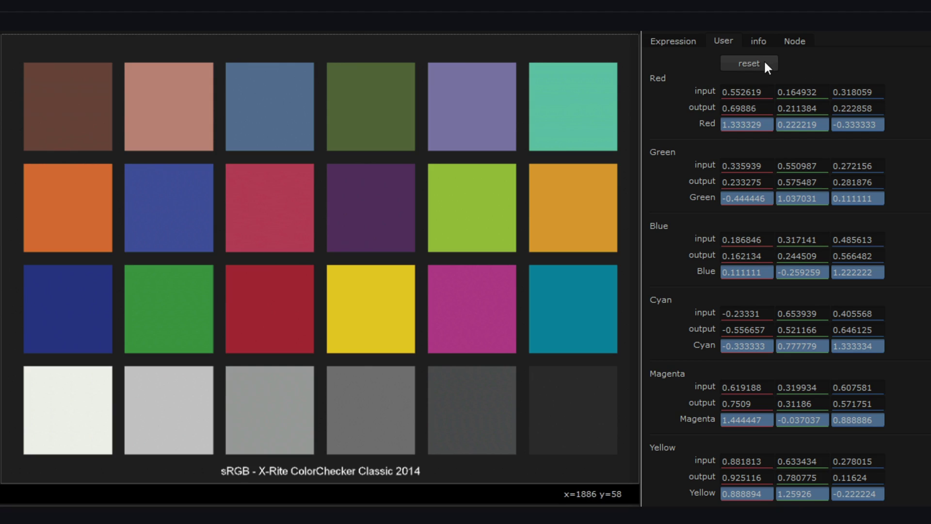
left_click(764, 64)
key("ctrl+z")
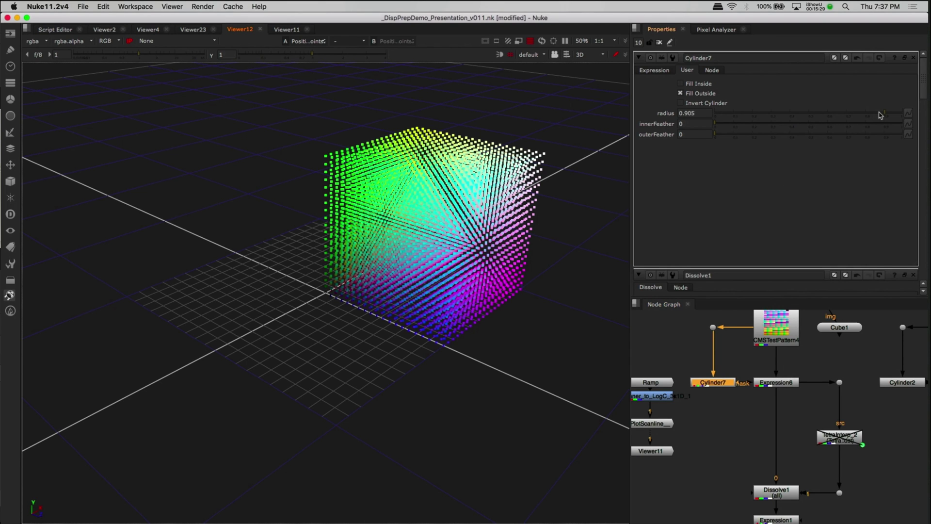
Shrink Cylinder7's radius from 0.905 to about 0.09, leaving a thin neutral-axis column
left_click_drag(882, 114, 733, 116)
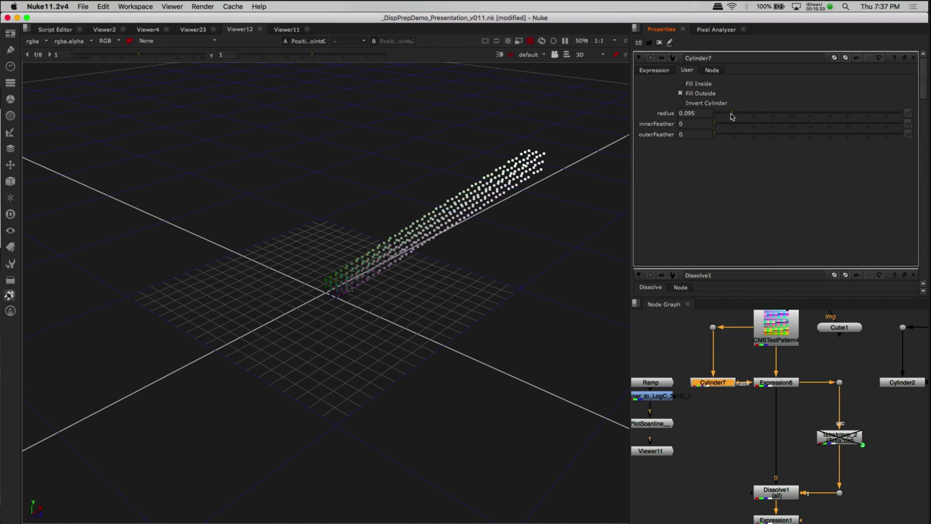
left_click_drag(534, 202, 459, 137)
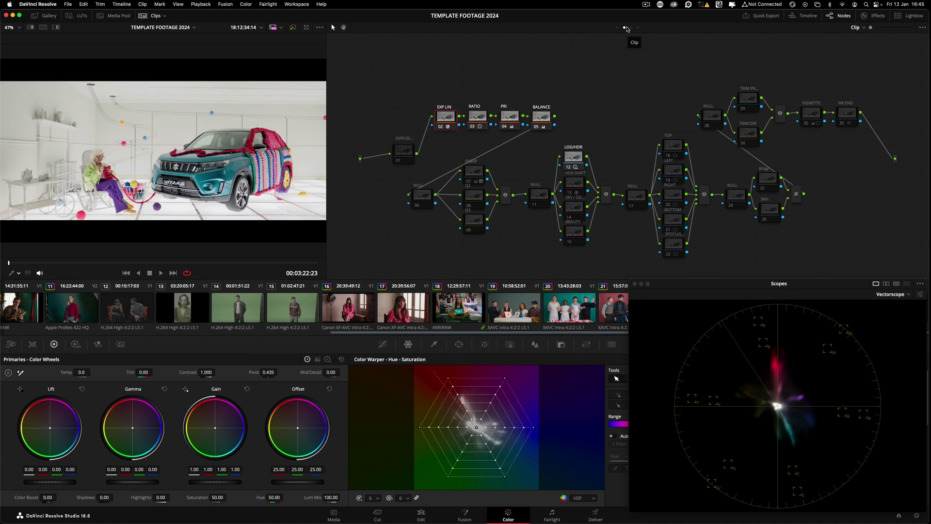
View the Group Pre-Clip graph, return to Clip, and compare the grade in the enhanced viewer
left_click(618, 28)
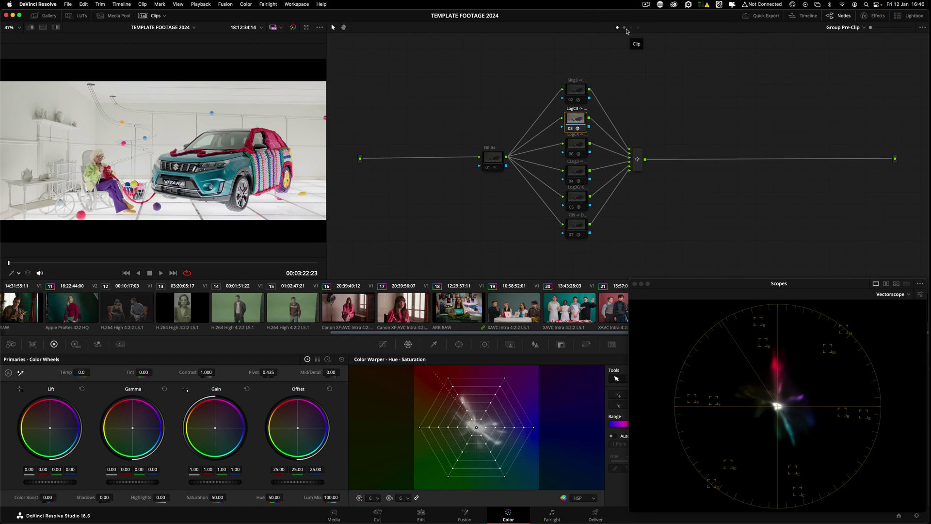
left_click(625, 28)
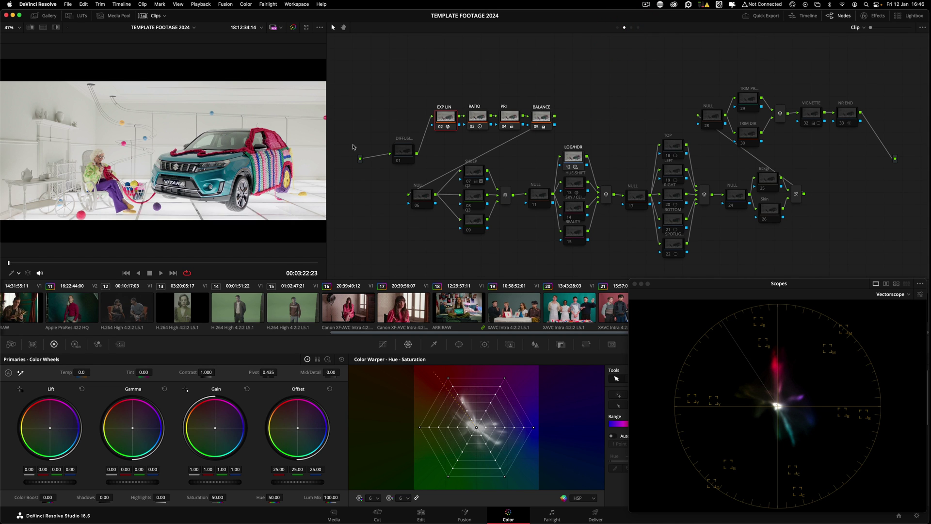
key("alt+f")
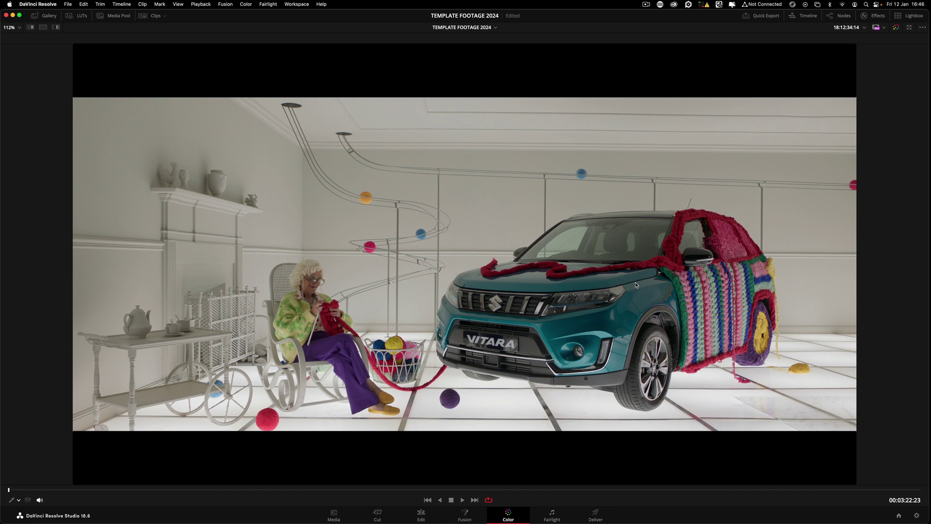
key("shift+d")
key("shift+d")
key("shift+d")
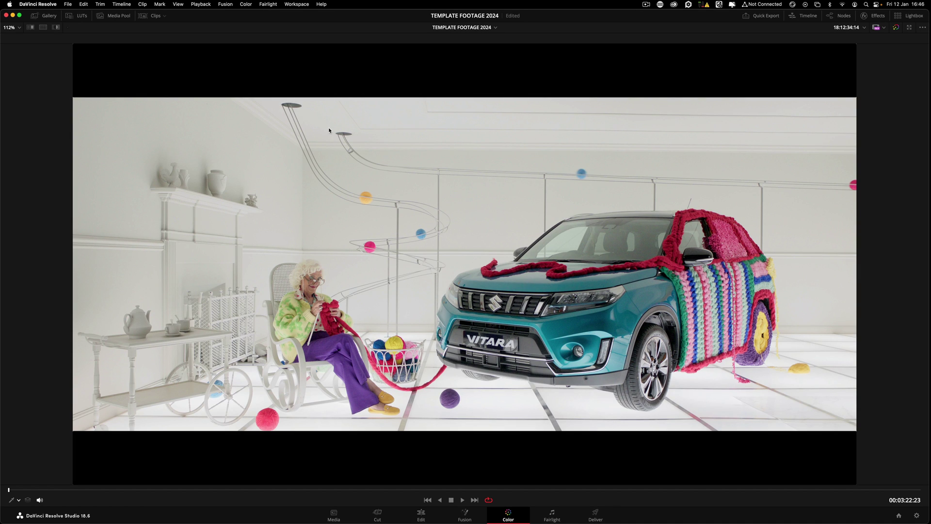
key("alt+f")
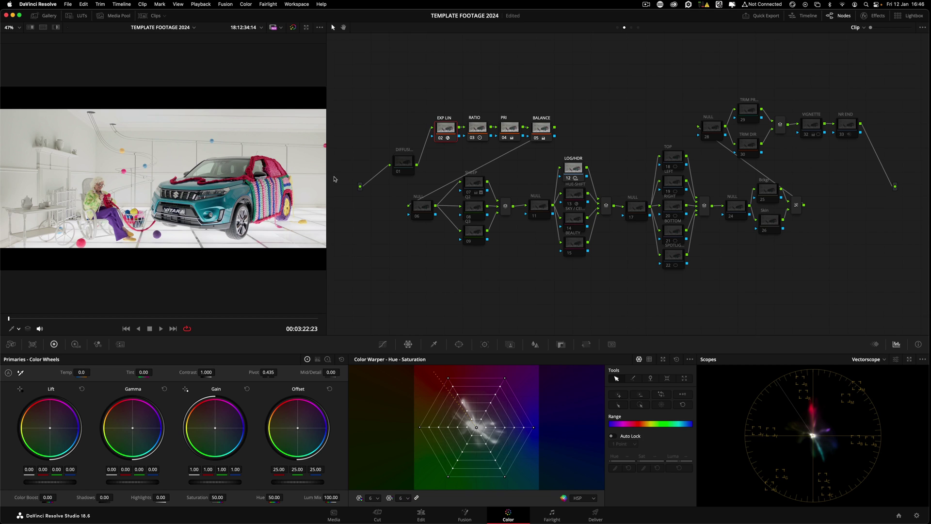
Show the Group Post-Clip graph and preview other clips' grades before reselecting the Suzuki car
left_click(631, 28)
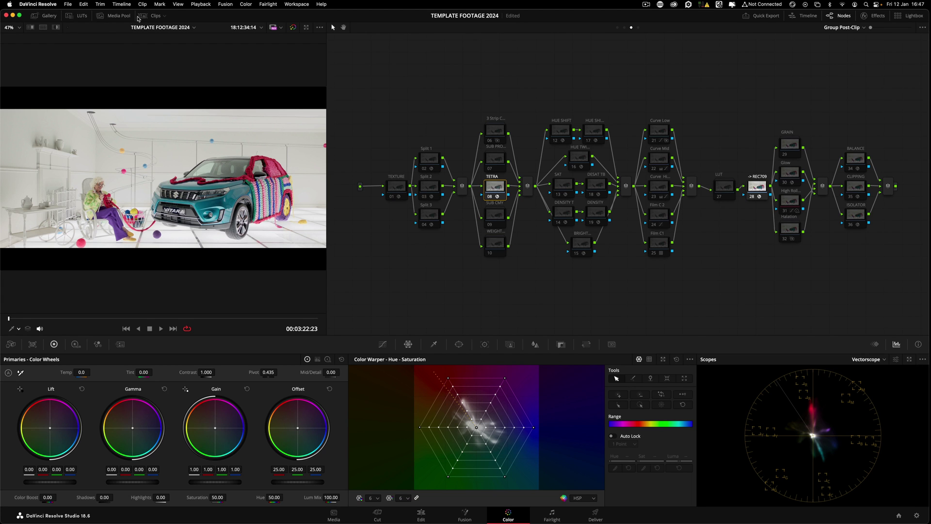
left_click(152, 16)
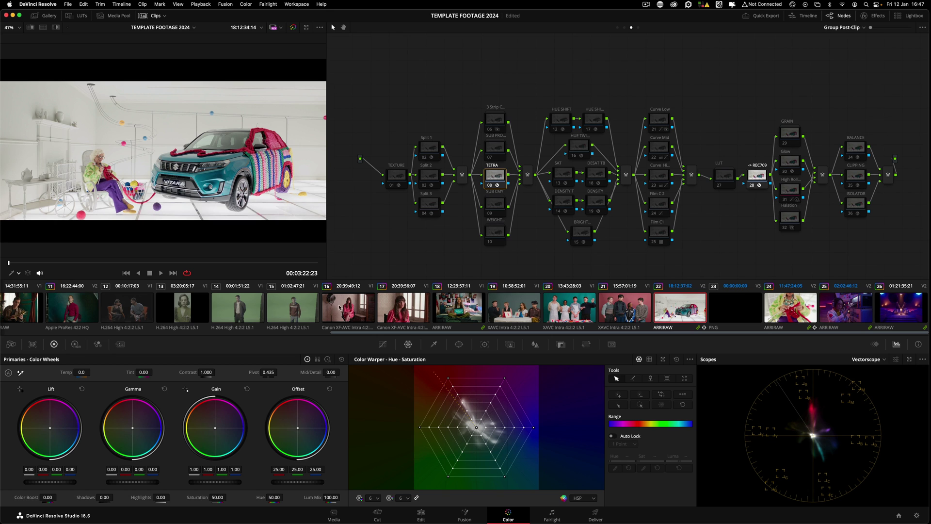
left_click_drag(389, 332, 111, 335)
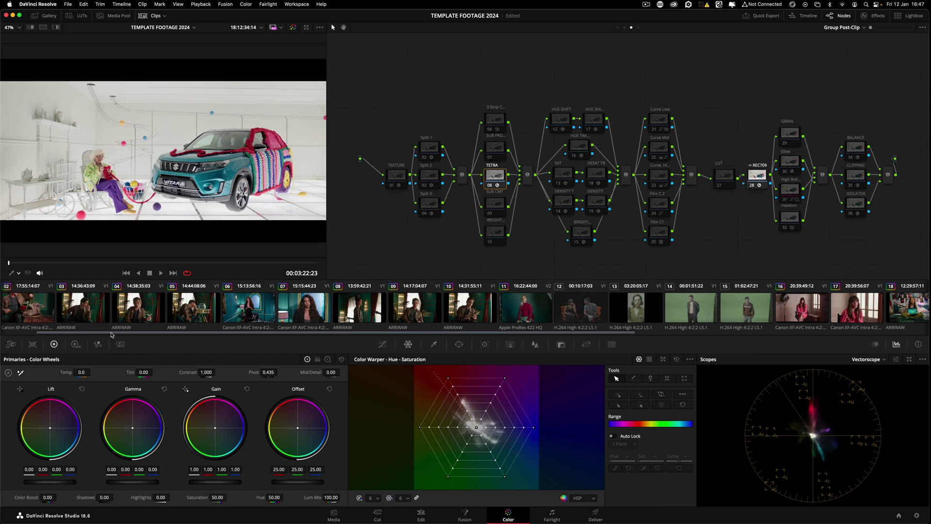
left_click(477, 309)
left_click_drag(383, 333, 679, 333)
left_click(348, 307)
left_click(693, 312)
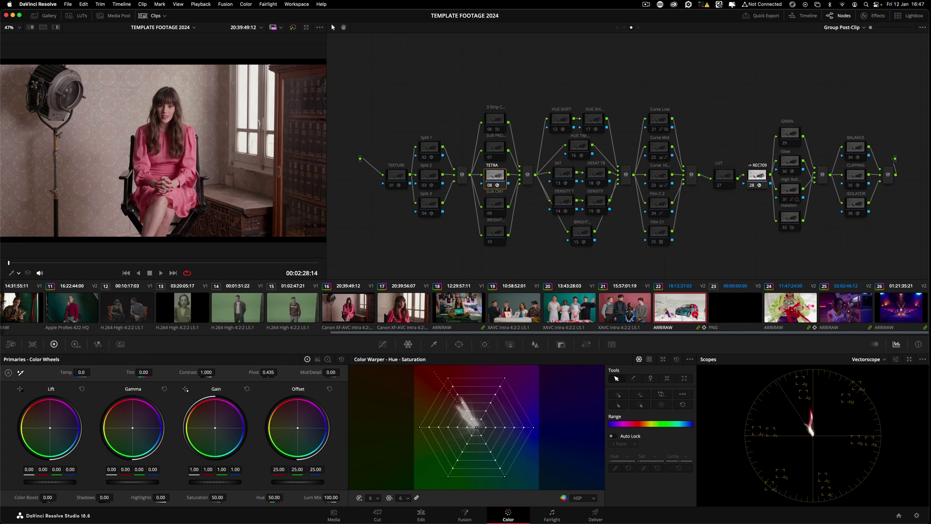
Hide the clip strip and widen the viewer beside the node graph
left_click(155, 16)
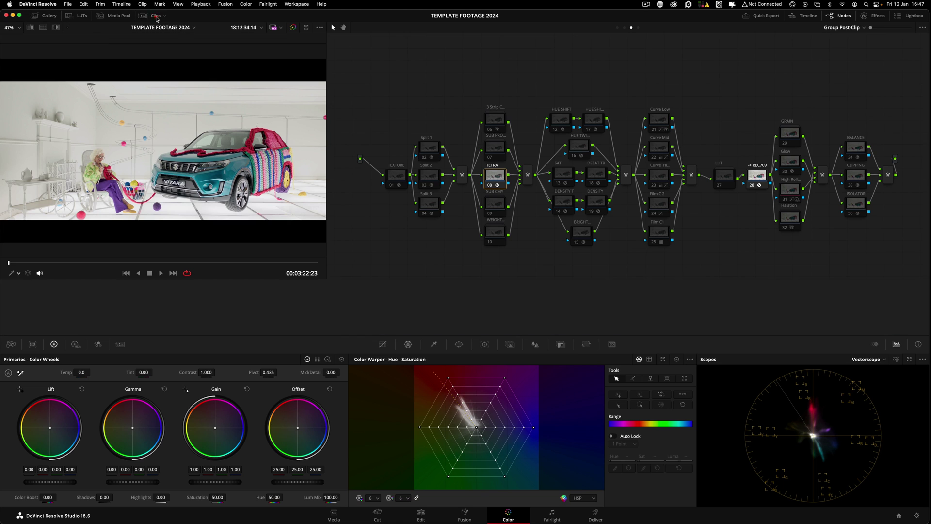
left_click(366, 196)
left_click_drag(327, 201, 491, 225)
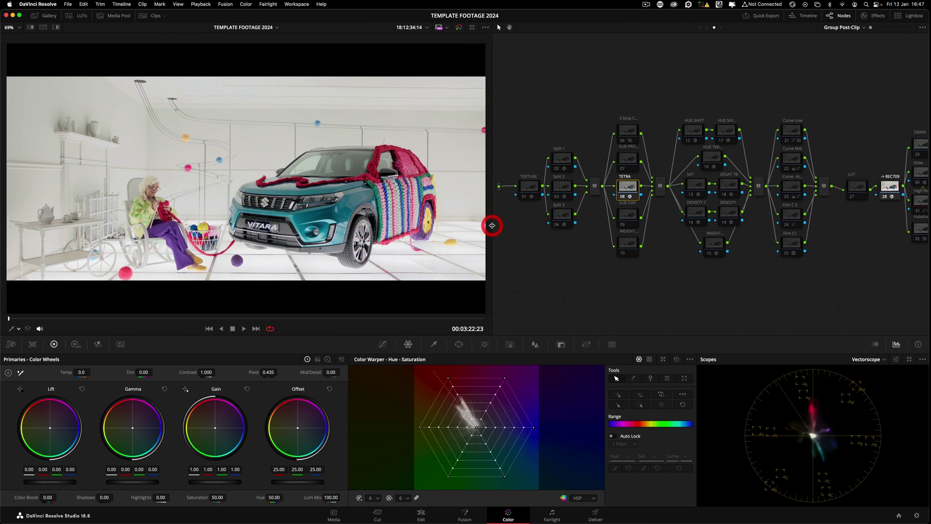
Narrow the viewer so the whole Post-Clip tree fits, then select the HUE SHIFT through BRIGHT nodes
left_click(715, 27)
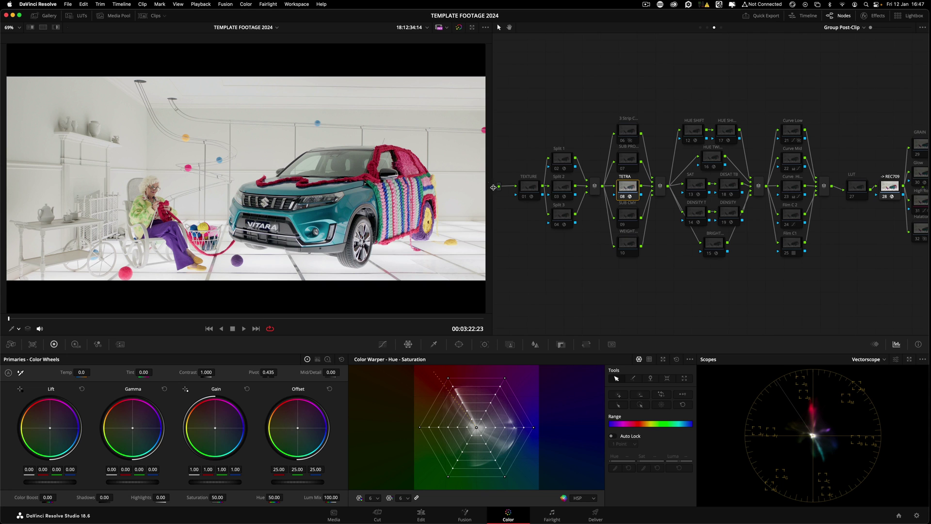
scroll(493, 187, "right", 2)
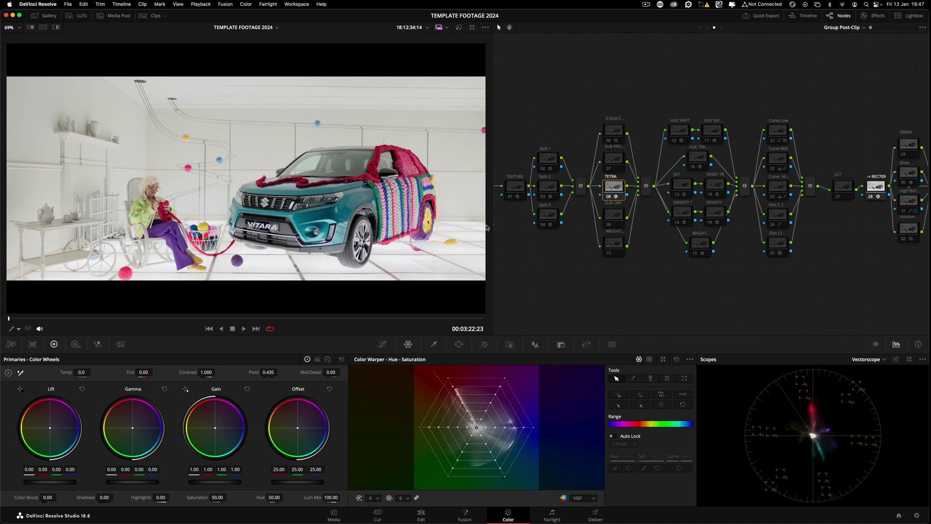
left_click_drag(491, 225, 480, 228)
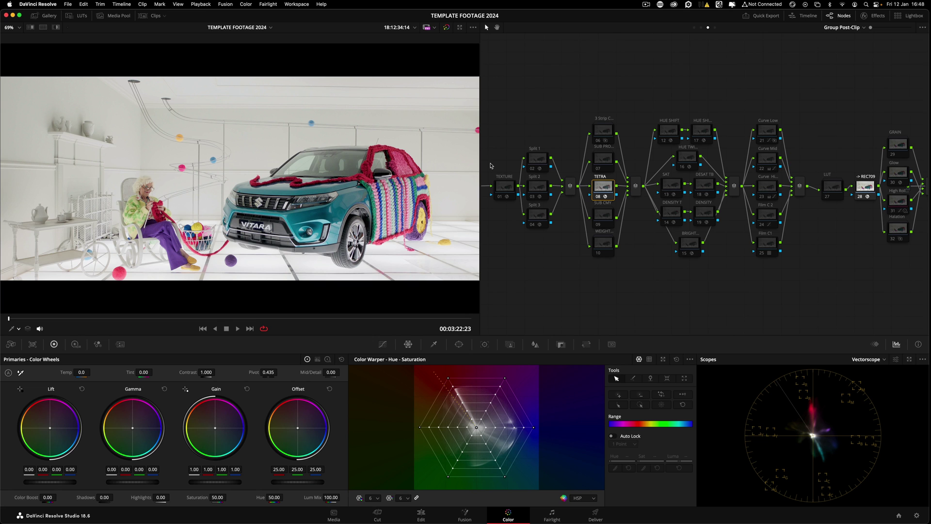
left_click_drag(481, 165, 321, 169)
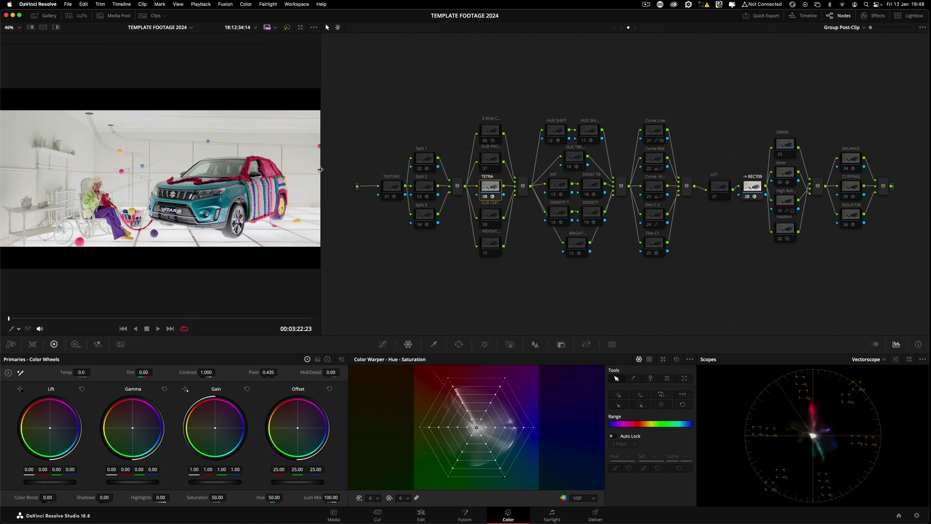
left_click_drag(540, 89, 590, 274)
Open the TETRA node's DCTL settings and browse the DCTL list, keeping Tetra selected
left_click(873, 15)
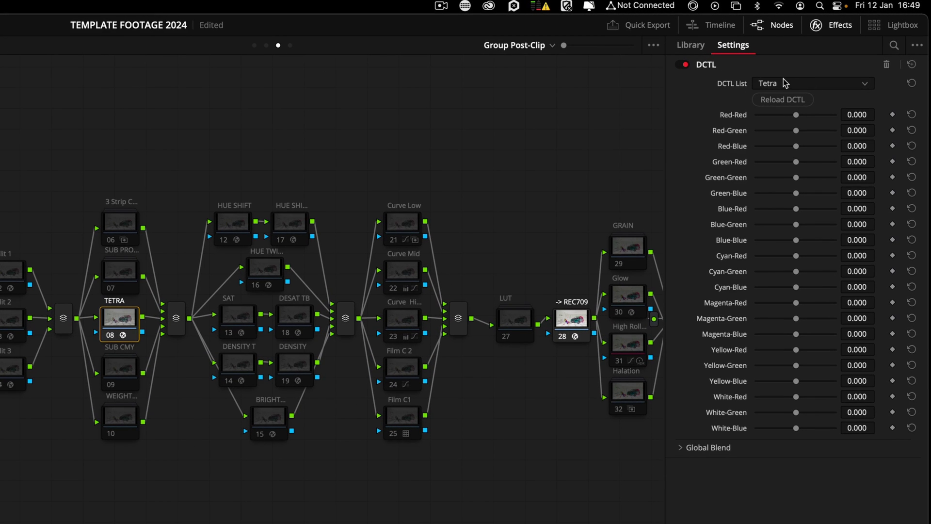
left_click(818, 85)
scroll(824, 210, "up", 10)
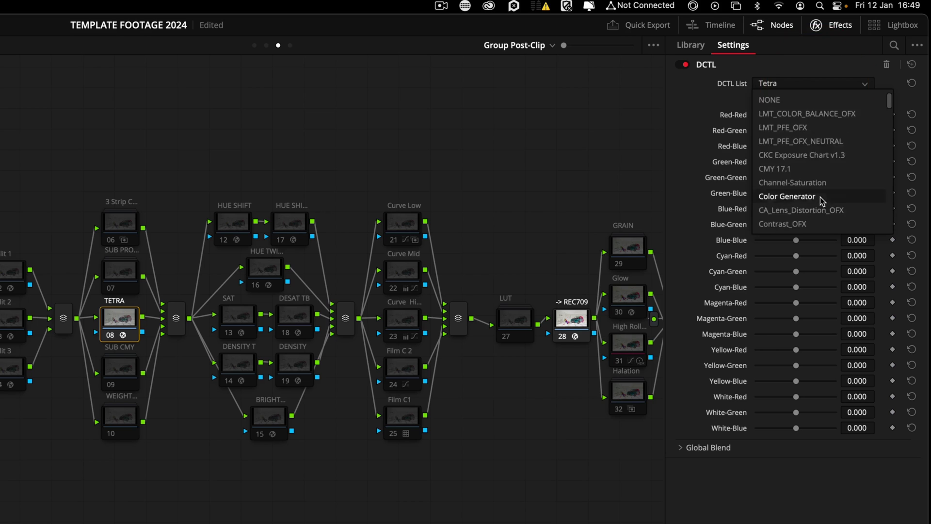
scroll(822, 207, "down", 6)
scroll(819, 205, "up", 5)
left_click(721, 98)
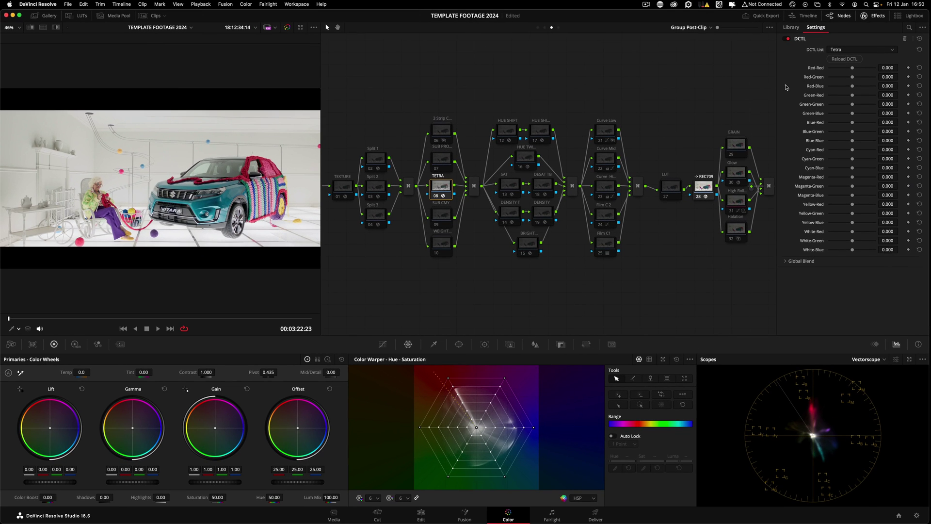
Switch to the enhanced viewer and float a Scopes window showing the vectorscope
key("alt+f")
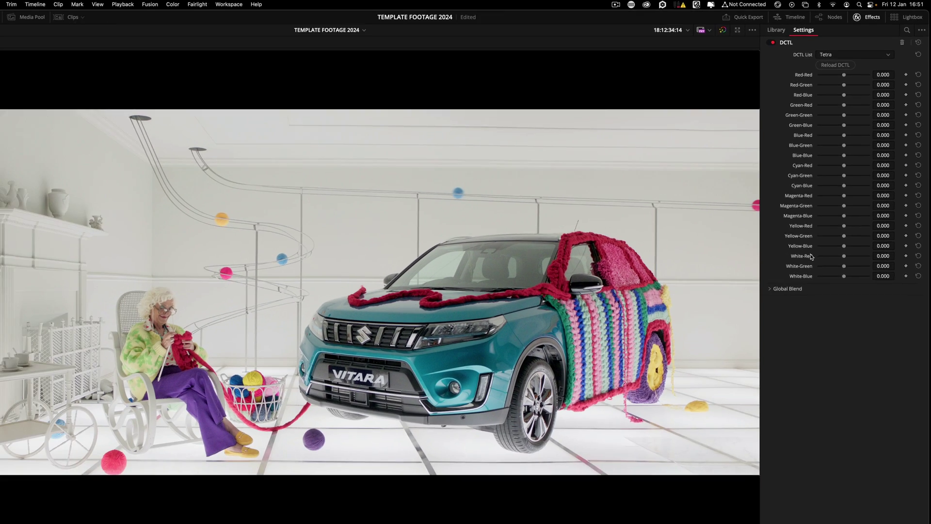
key("super+shift+w")
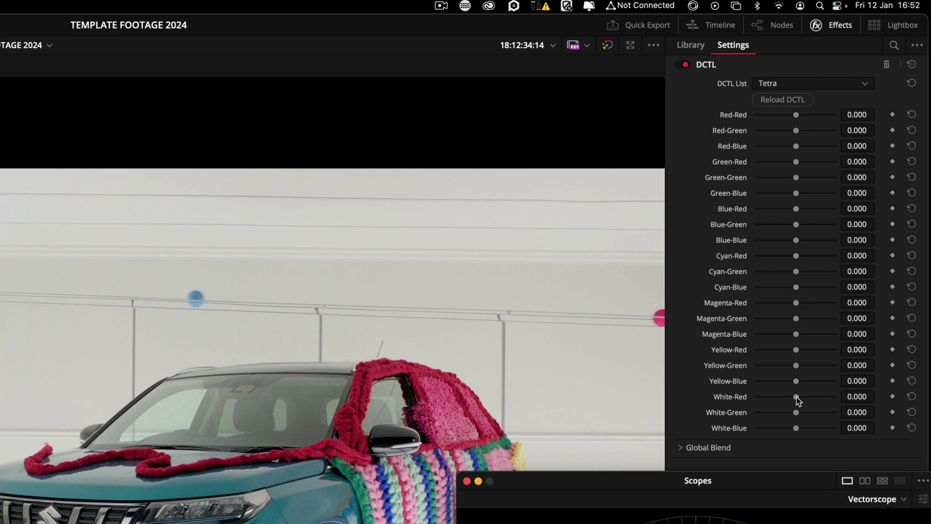
Raise the Tetra DCTL White-Red mix to about 0.106, tinting the whites pink
left_click_drag(796, 396, 795, 393)
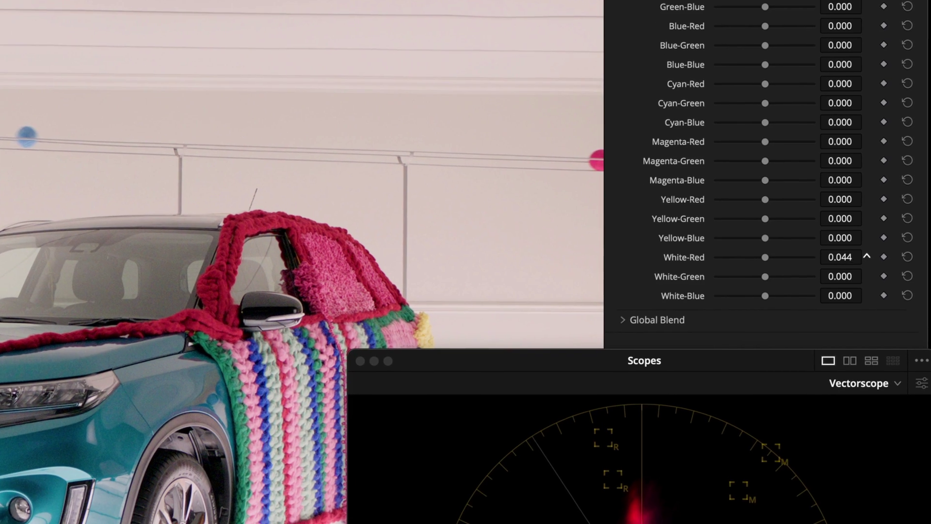
left_click_drag(840, 257, 844, 257)
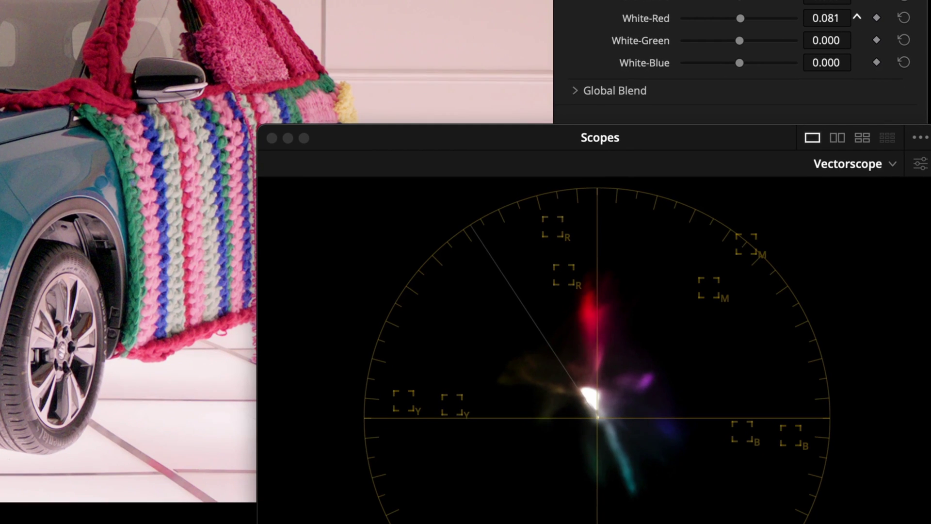
left_click_drag(826, 18, 829, 18)
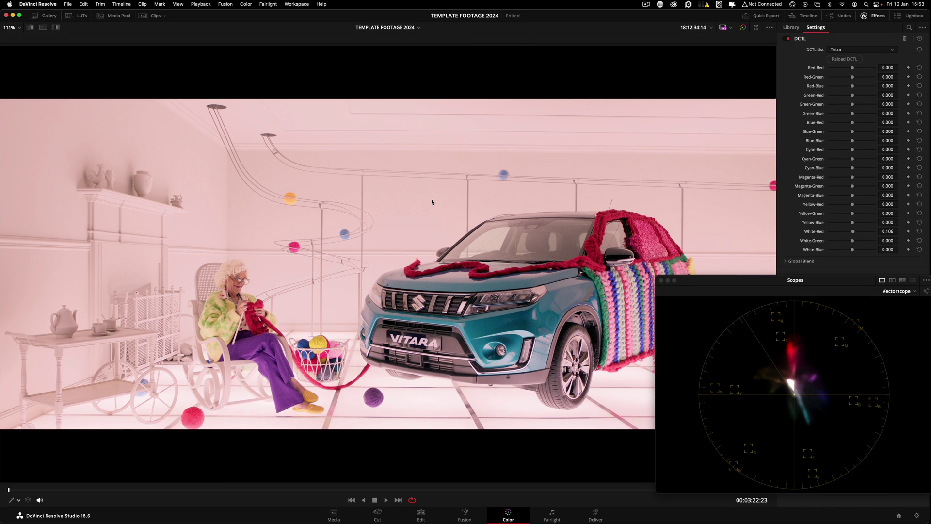
Toggle the grade off and on to compare against the original, easing White-Red back down
key("ctrl+d")
key("ctrl+d")
key("ctrl+d")
key("ctrl+d")
left_click_drag(853, 232, 854, 233)
left_click(854, 233)
key("ctrl+d")
key("ctrl+d")
key("ctrl+d")
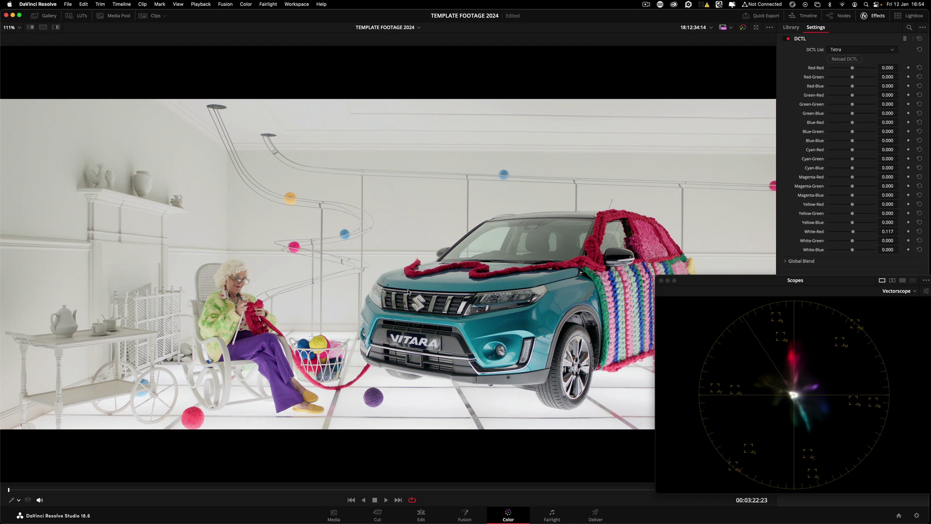
key("ctrl+d")
key("ctrl+d")
Reload the DCTL to zero White-Red, test warming the Offset wheel, then reset it to neutral 25.00
left_click(844, 58)
key("alt+f")
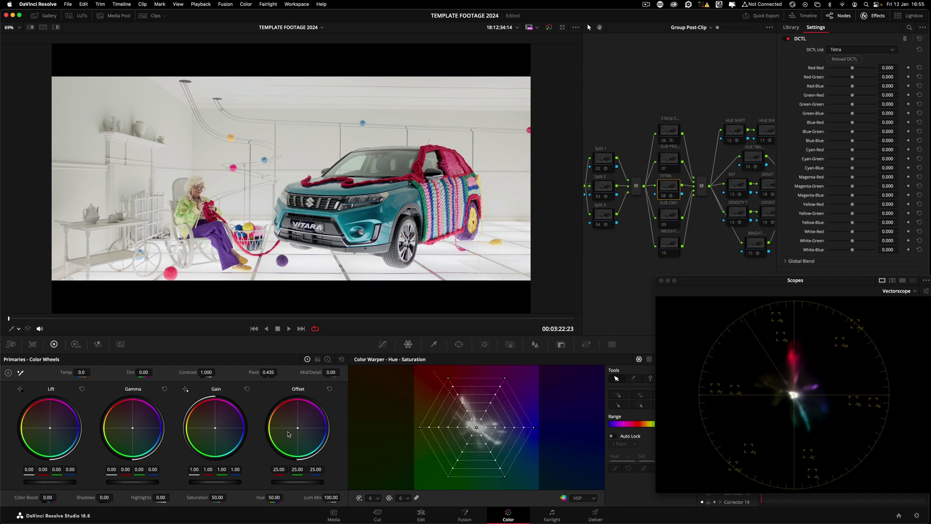
left_click_drag(299, 429, 298, 427)
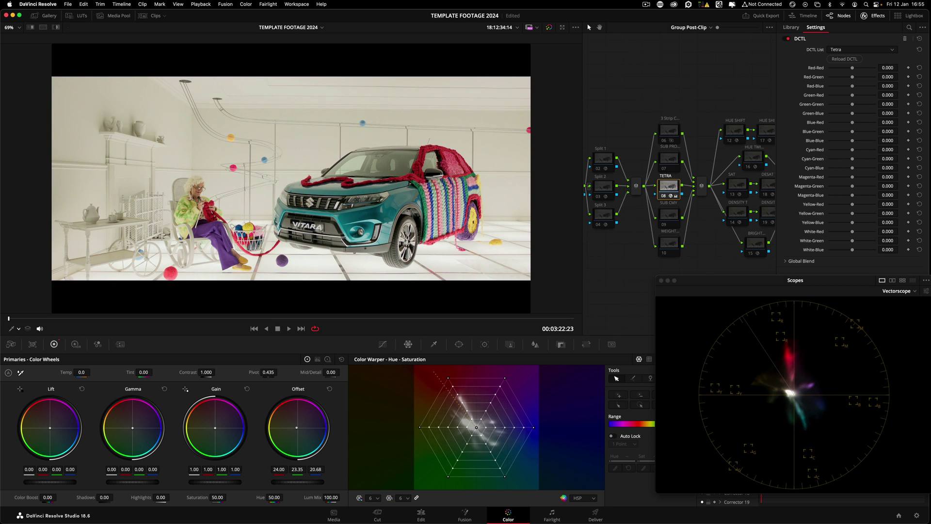
left_click_drag(297, 427, 296, 428)
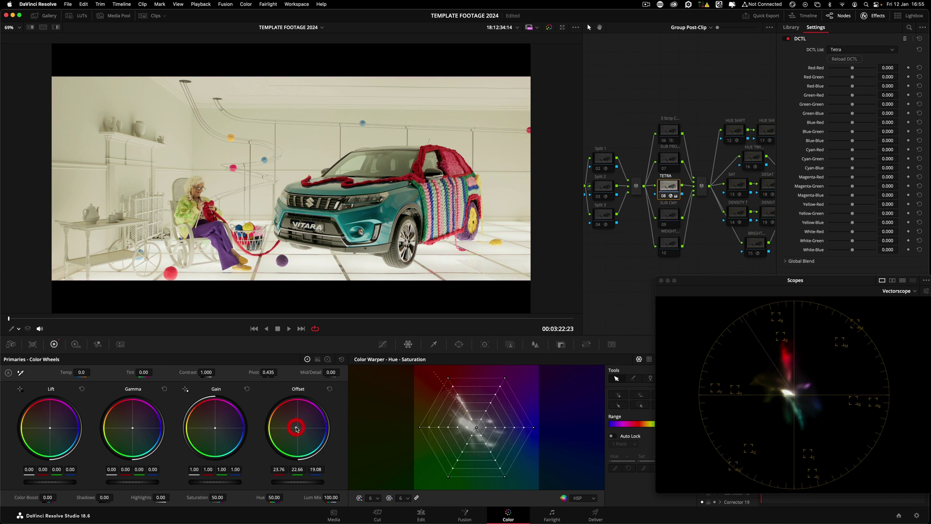
left_click(329, 388)
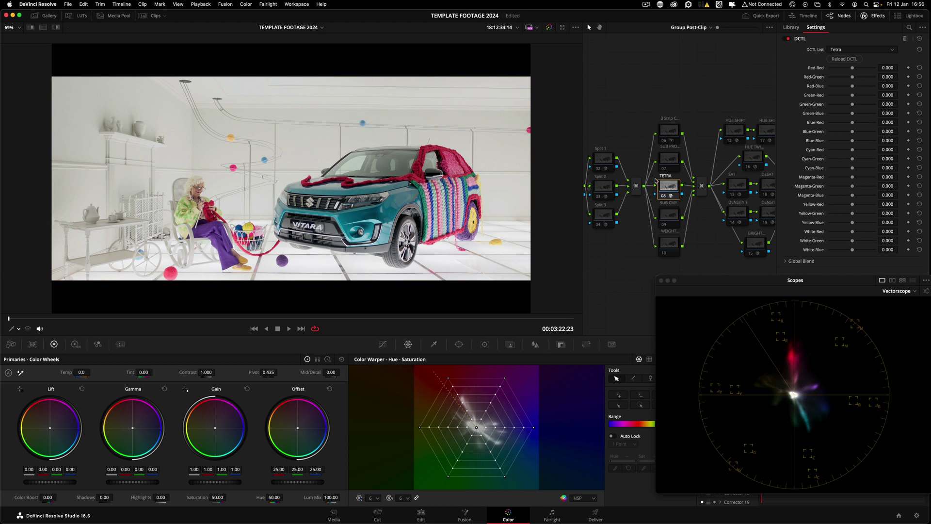
In the enlarged viewer, try pink and green white tints, then reset White-Red, White-Green and White-Blue to 0.000
key("alt+f")
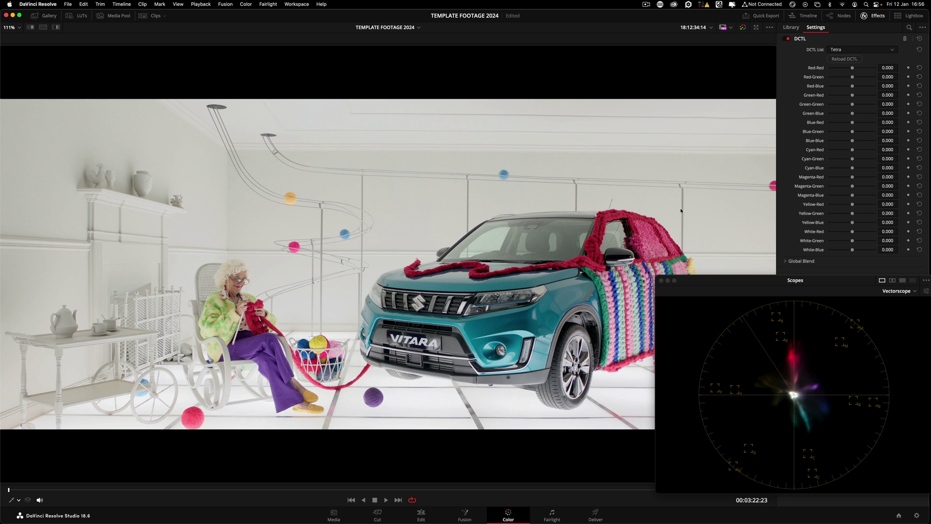
left_click_drag(853, 232, 853, 232)
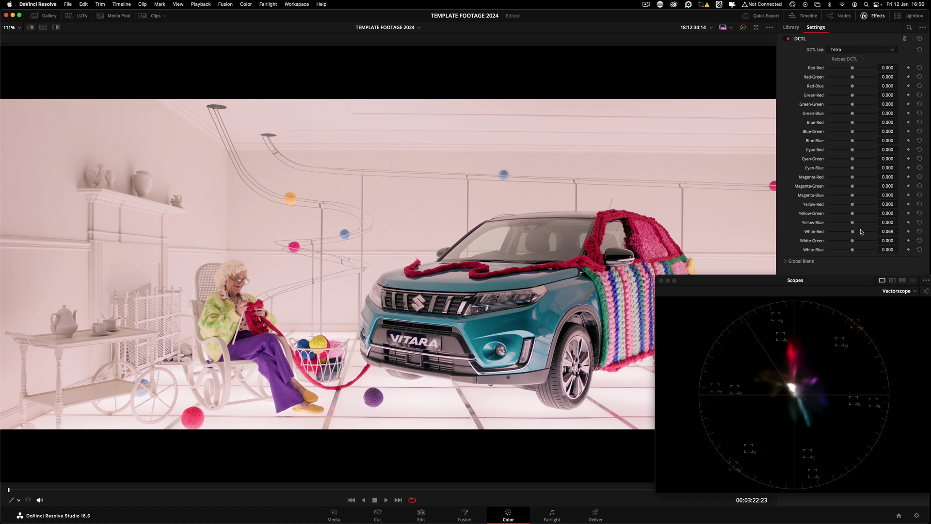
mouse_move(853, 231)
left_mouse_down()
mouse_move(867, 230)
mouse_move(849, 234)
left_mouse_up()
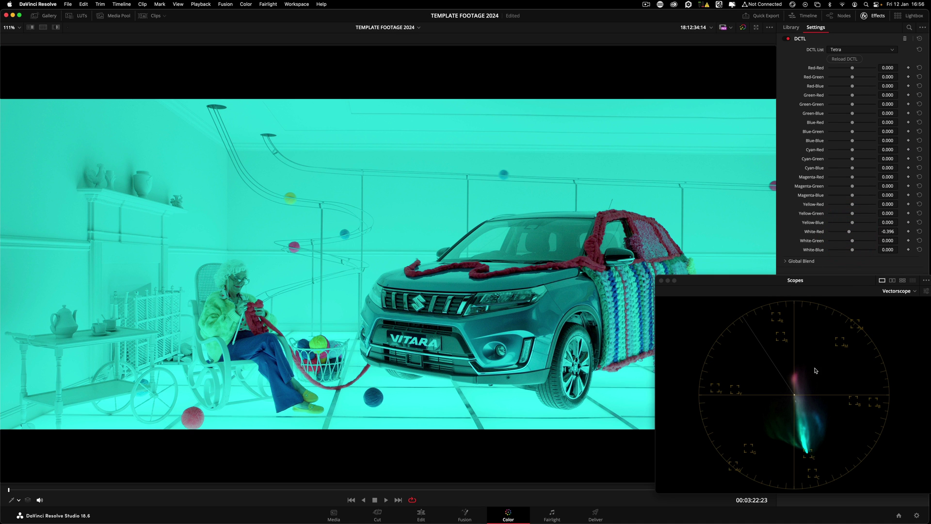
double_click(815, 233)
mouse_move(887, 241)
left_mouse_down()
mouse_move(900, 240)
mouse_move(886, 241)
mouse_move(894, 249)
left_mouse_up()
double_click(817, 241)
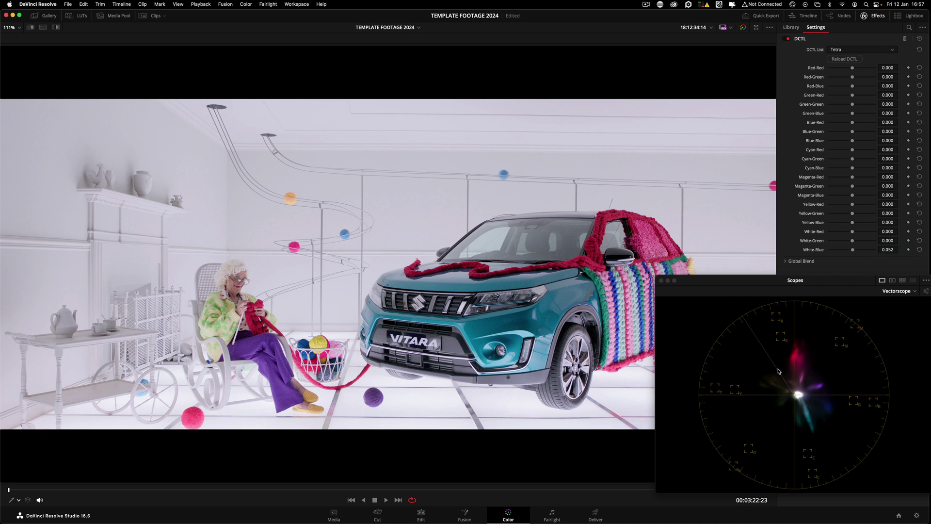
double_click(821, 251)
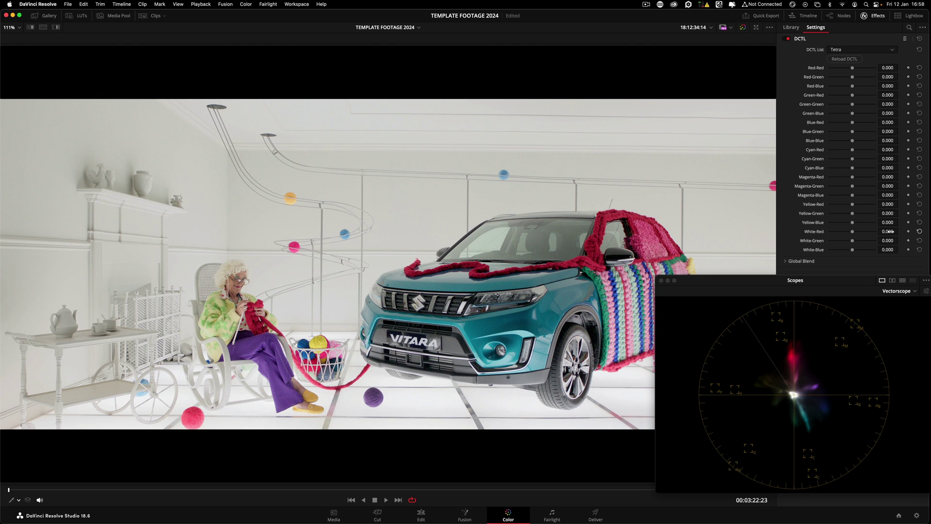
left_click(888, 232)
type(".15")
key("Return")
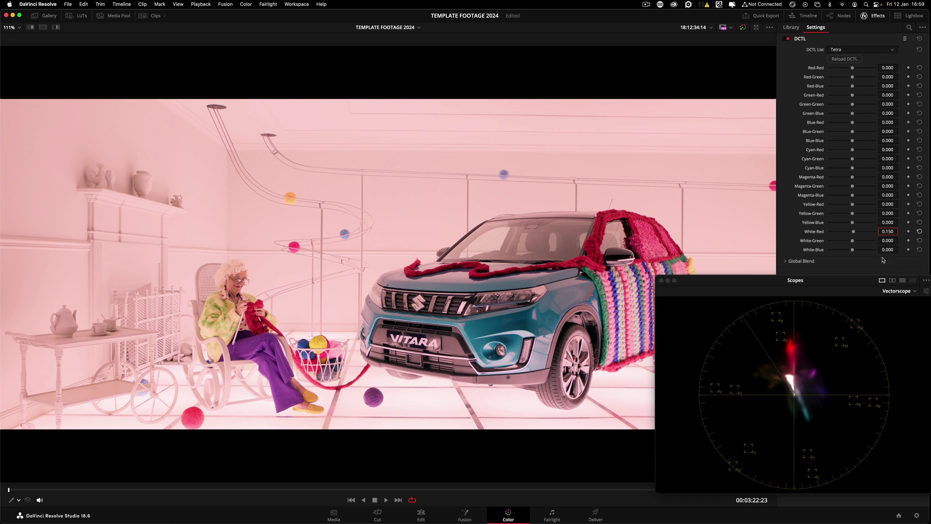
left_click(891, 241)
type(".15")
key("Return")
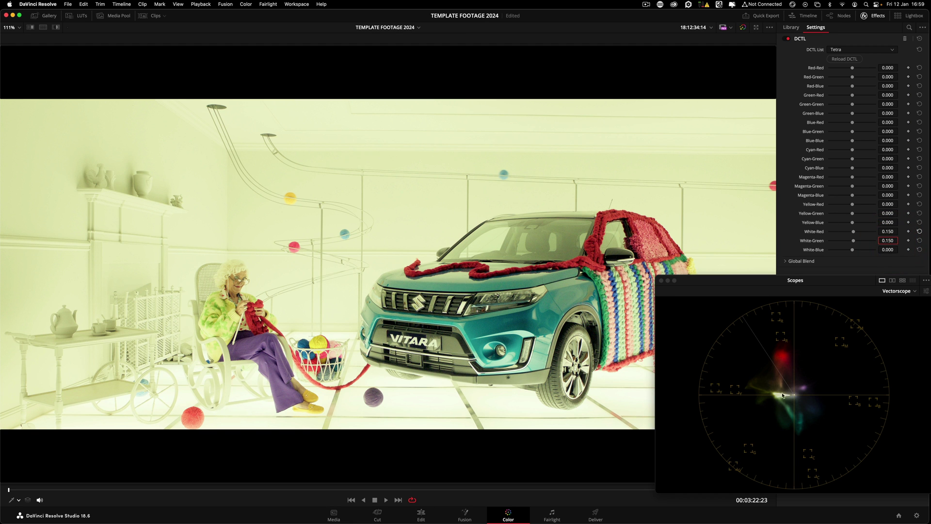
left_click(882, 264)
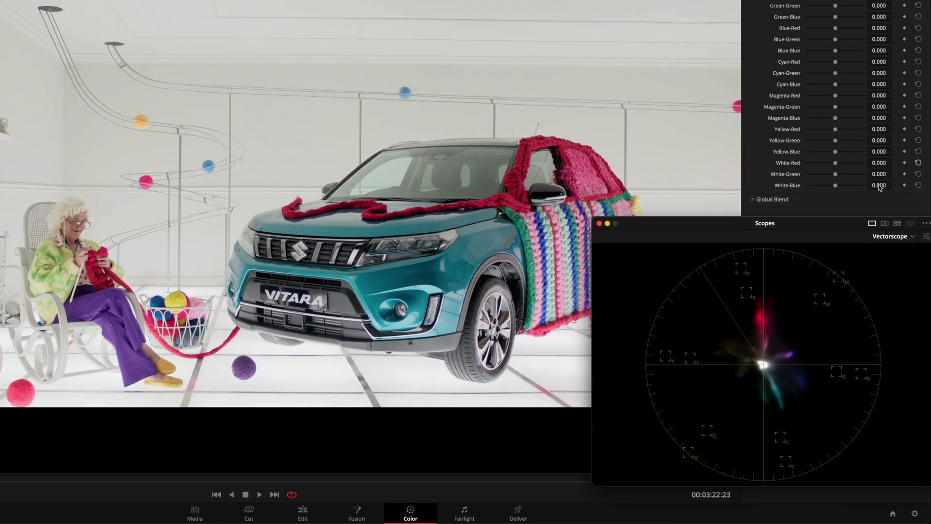
Set White-Blue to -0.150 to give the whites a yellow cast
left_click(880, 188)
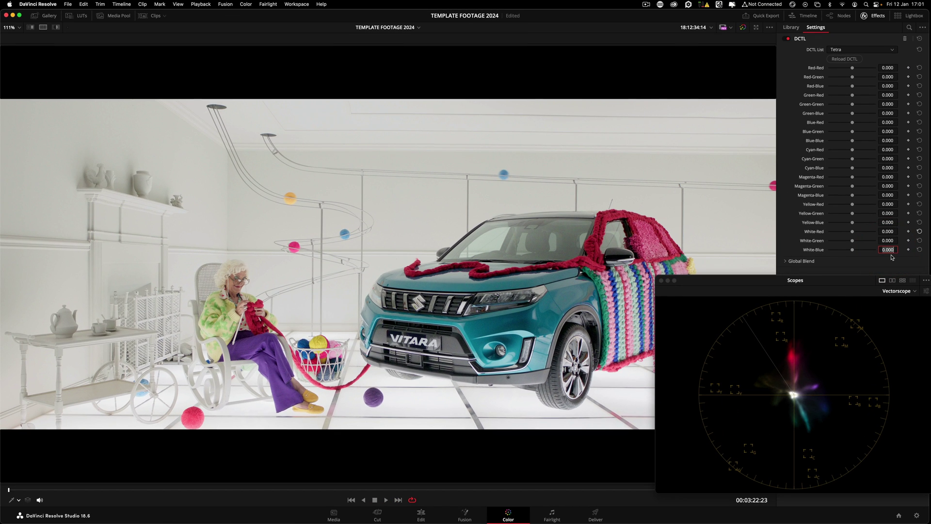
type("-0.15")
key("Return")
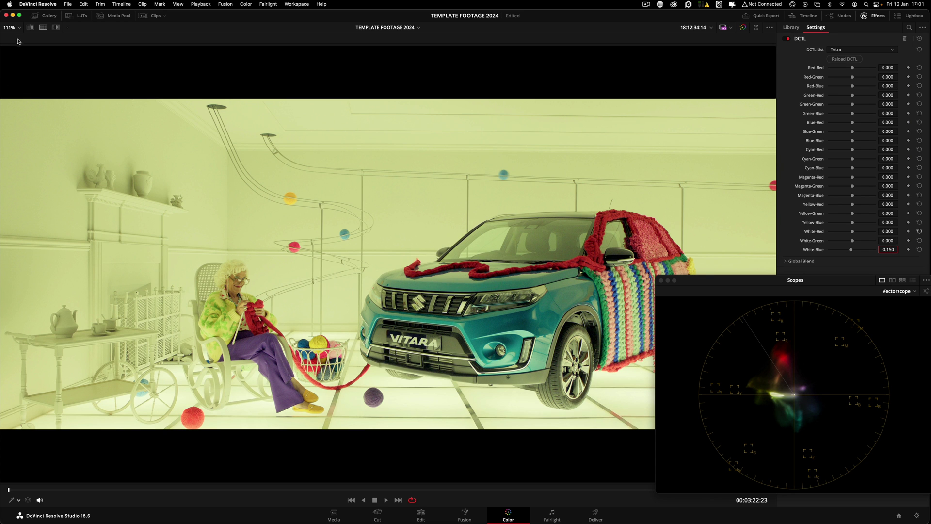
Toggle the Image Wipe repeatedly to compare the yellow-tinted whites against the original image
left_click(30, 27)
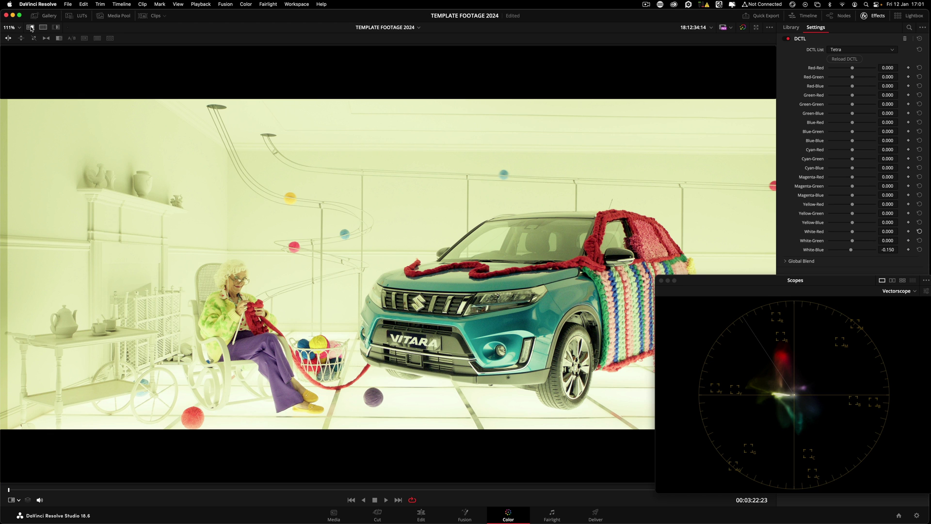
left_click(31, 28)
left_click(31, 27)
left_click(31, 27)
left_click(30, 28)
left_click(30, 28)
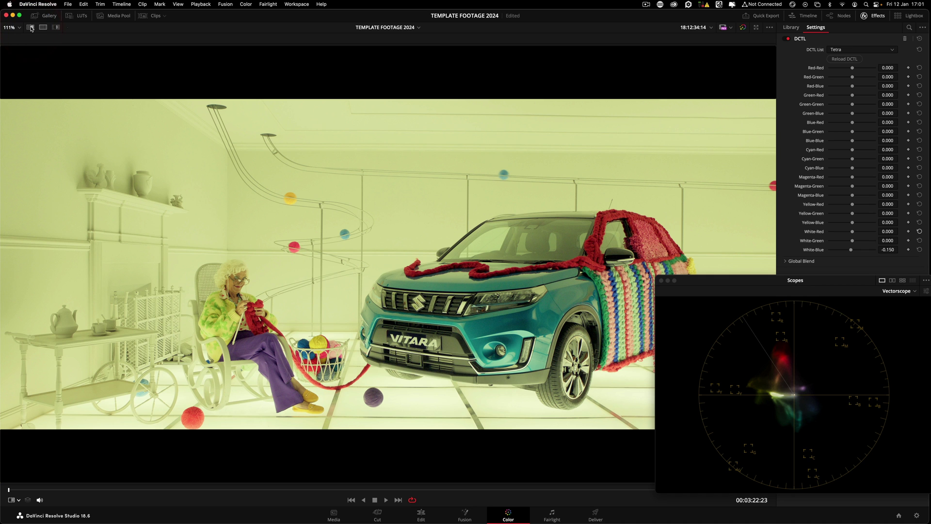
left_click(31, 28)
left_click(31, 27)
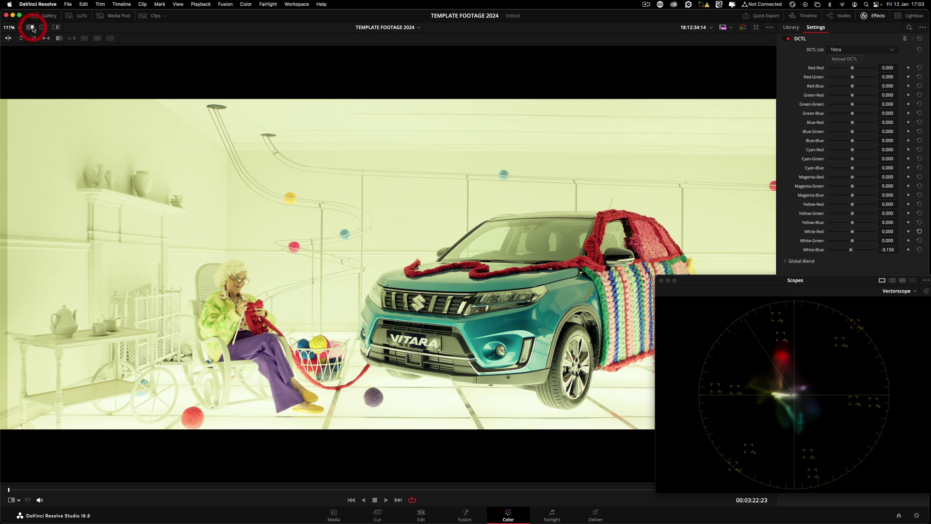
left_click(31, 28)
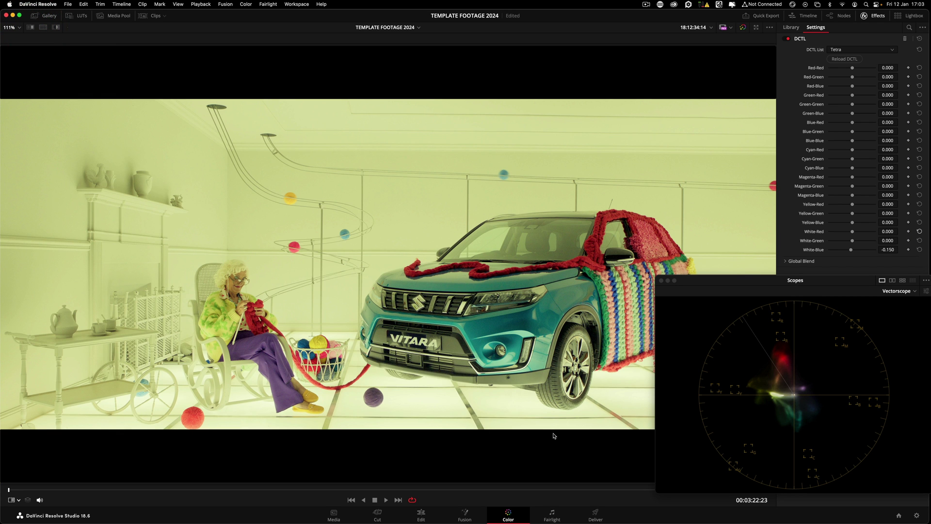
left_click(28, 29)
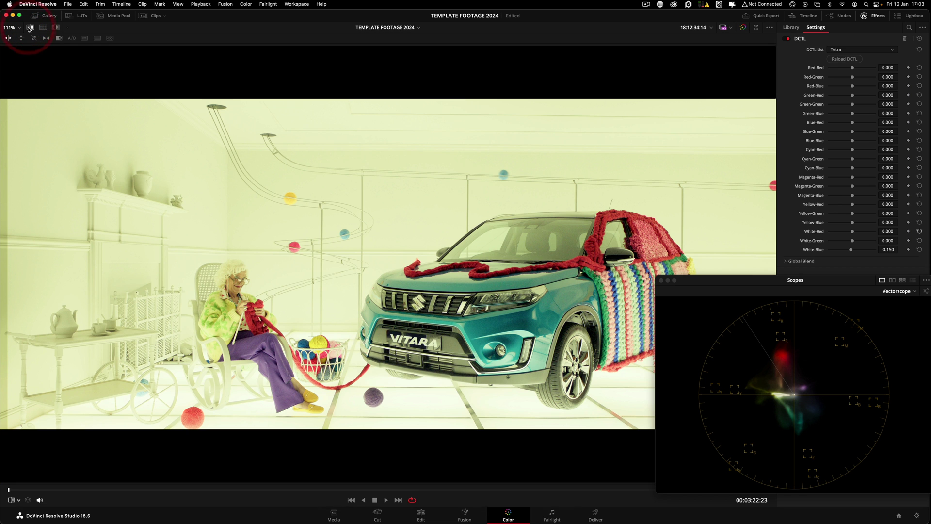
left_click(29, 29)
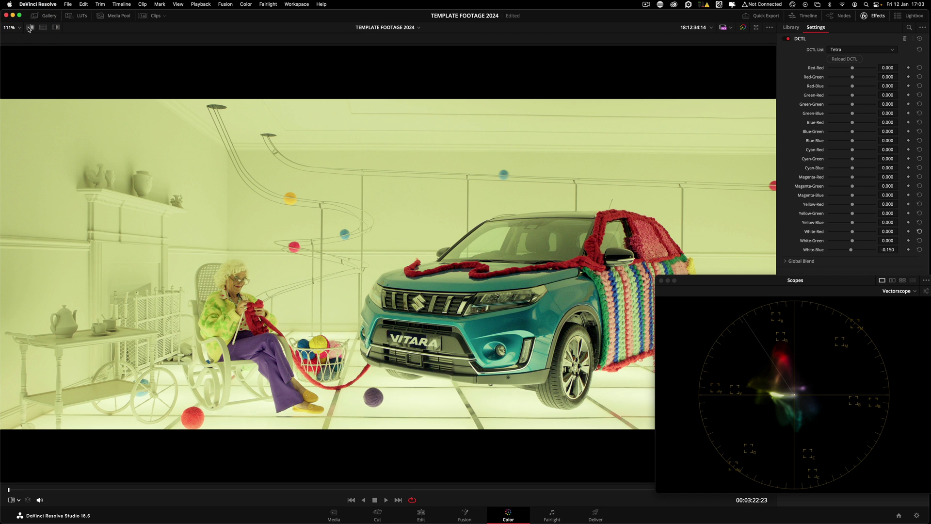
left_click(28, 29)
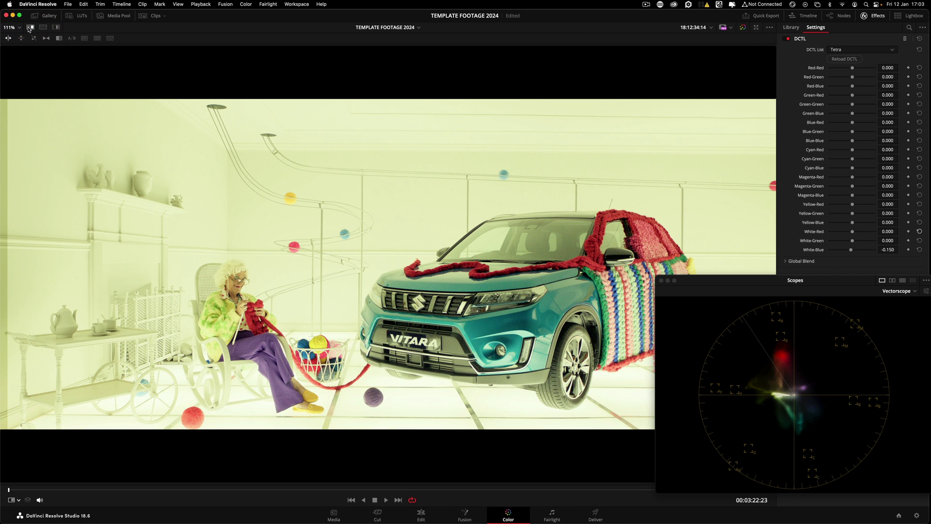
left_click(29, 30)
left_click(29, 29)
left_click(29, 29)
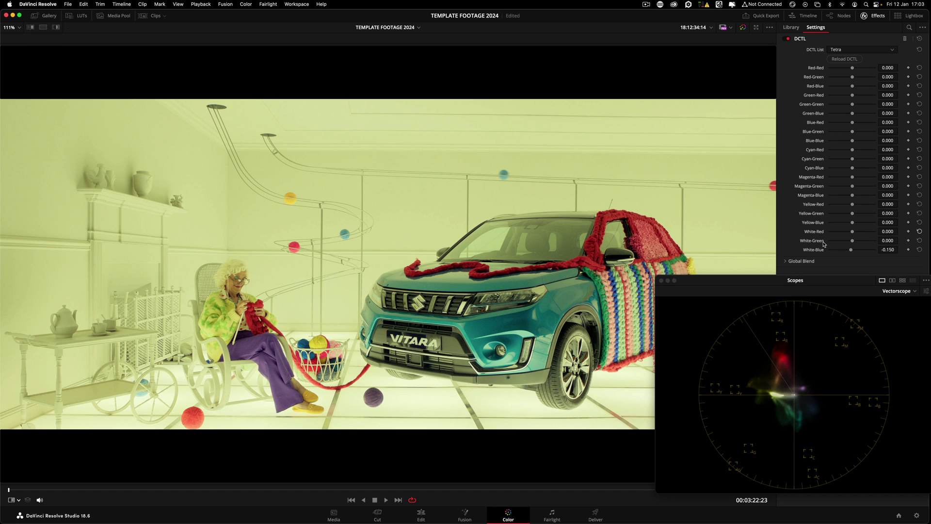
Undo the edit so White-Blue returns to 0.000 and the whites are neutral again
key("super+z")
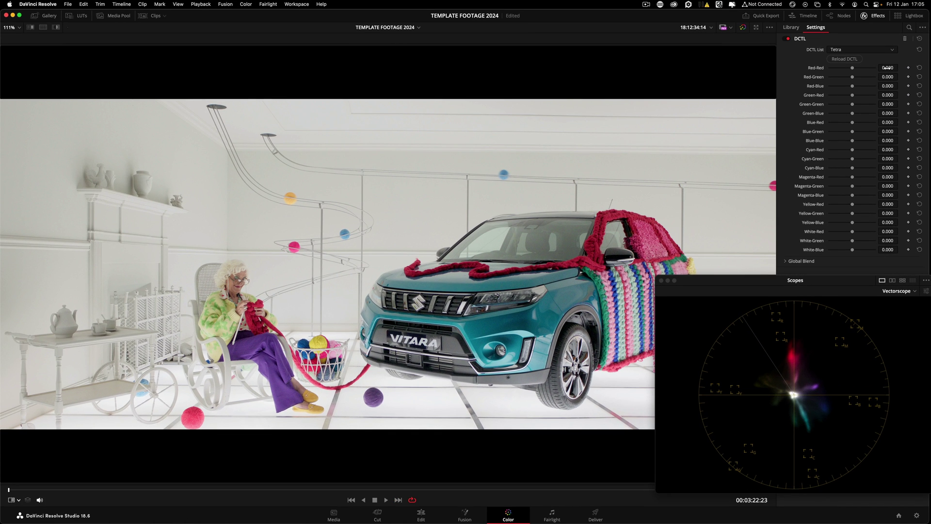
double_click(887, 68)
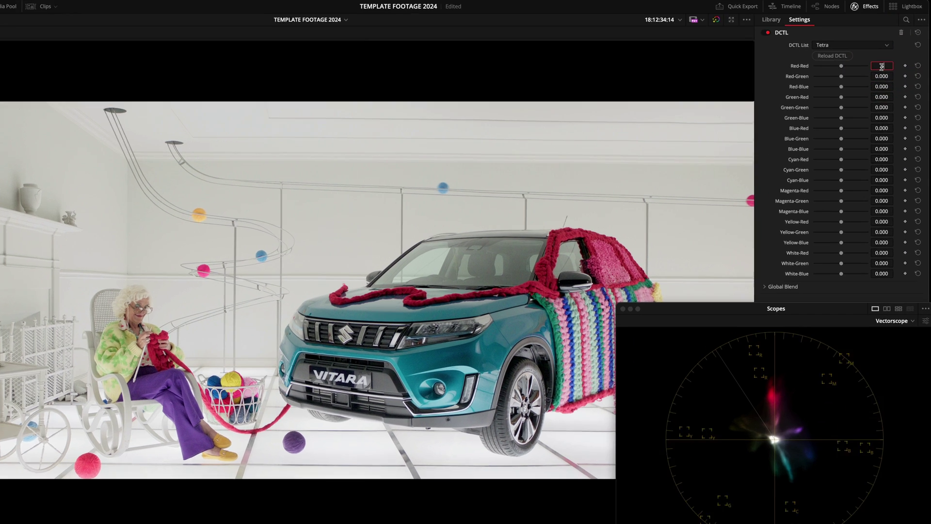
type("0.5")
key("Return")
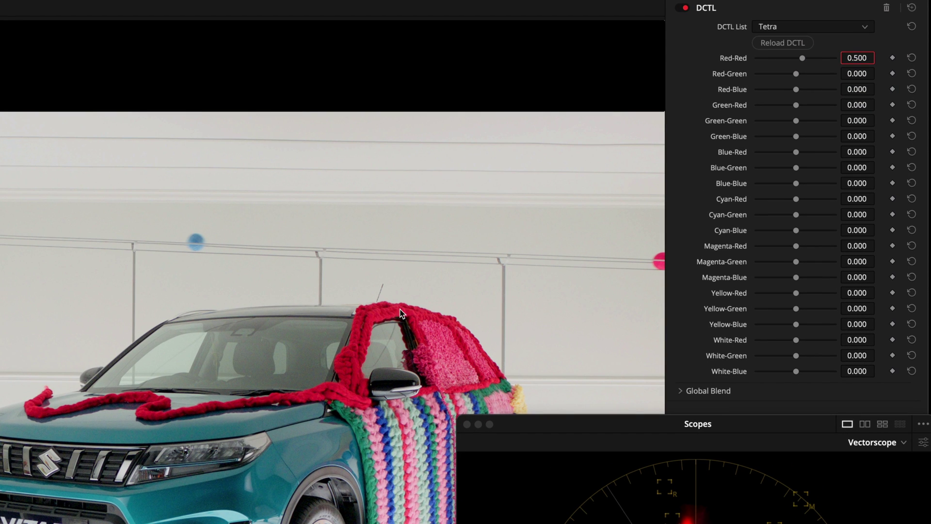
double_click(829, 58)
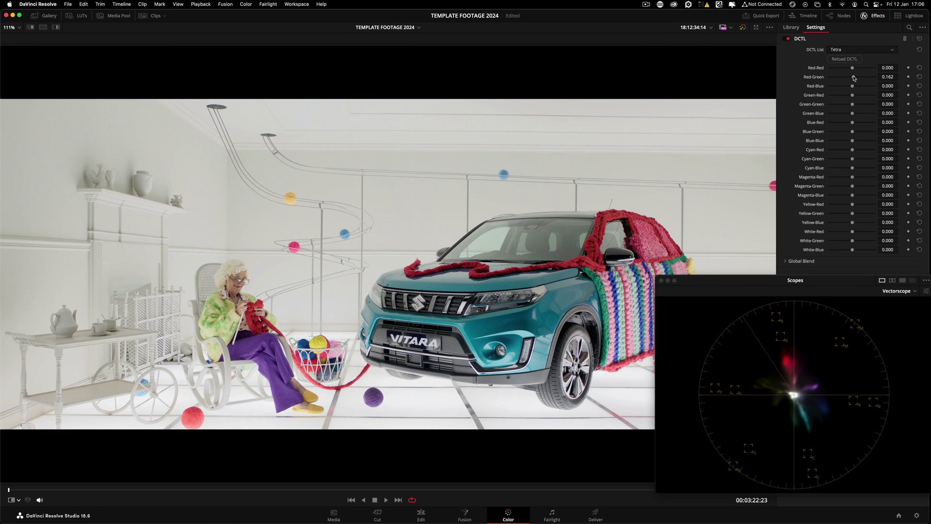
left_click_drag(855, 78, 856, 77)
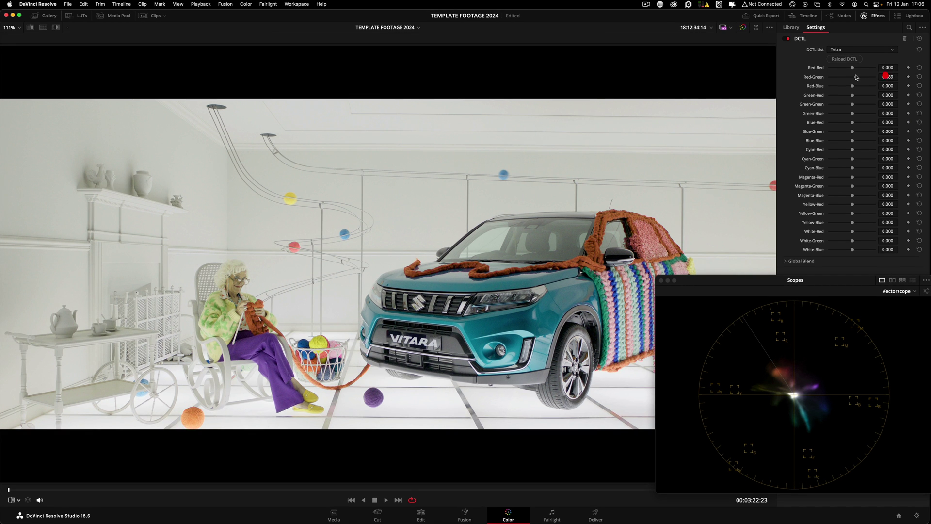
type("0.5")
key("Return")
key("super+z")
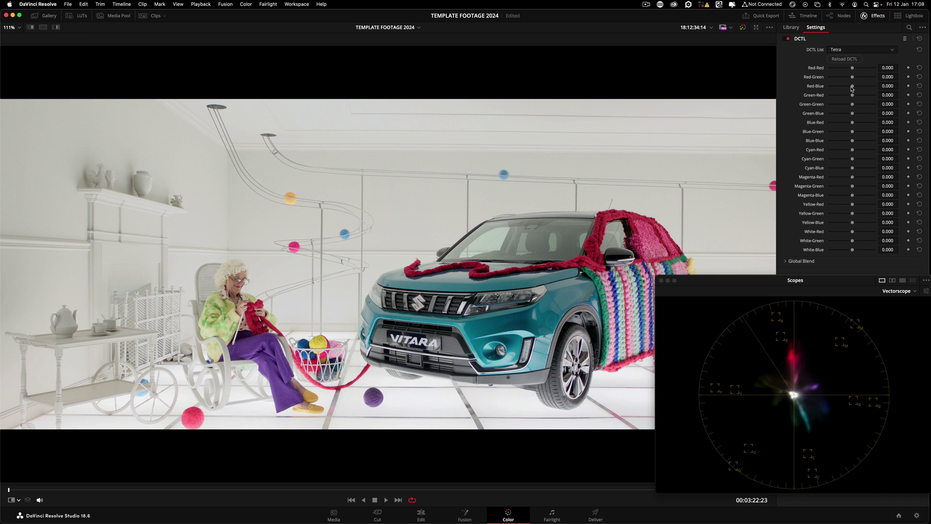
Try Red-Blue at -0.500 and lower to deepen the reds, then reset Red-Blue to zero
left_click_drag(852, 87, 851, 87)
left_click(884, 86)
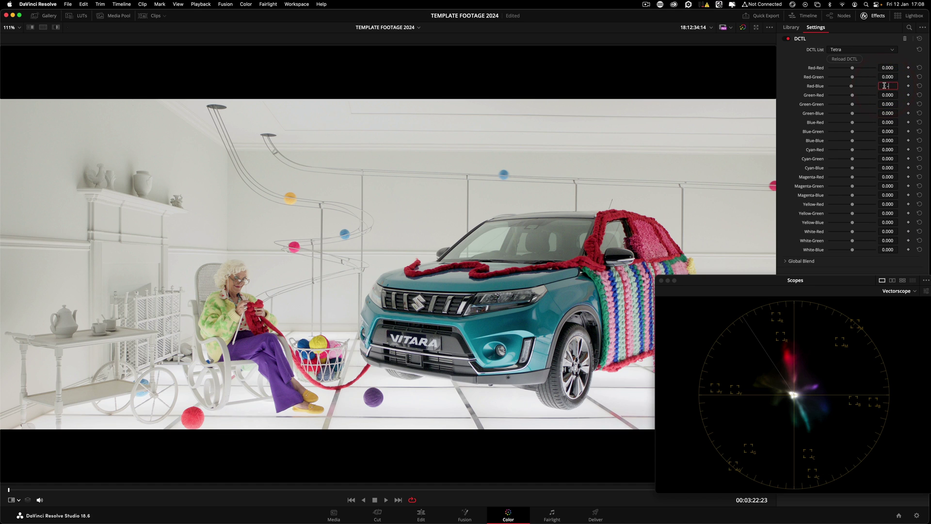
type("-0.5")
key("Return")
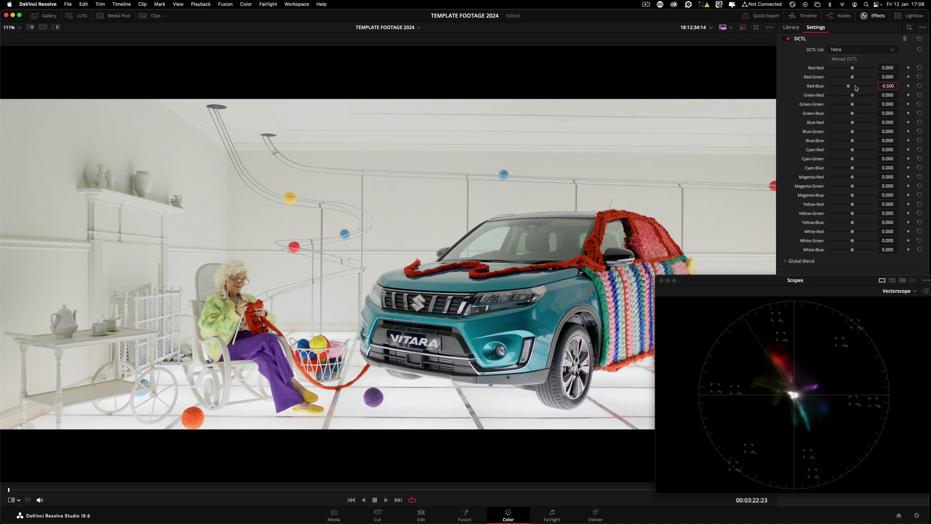
left_click_drag(848, 88, 847, 90)
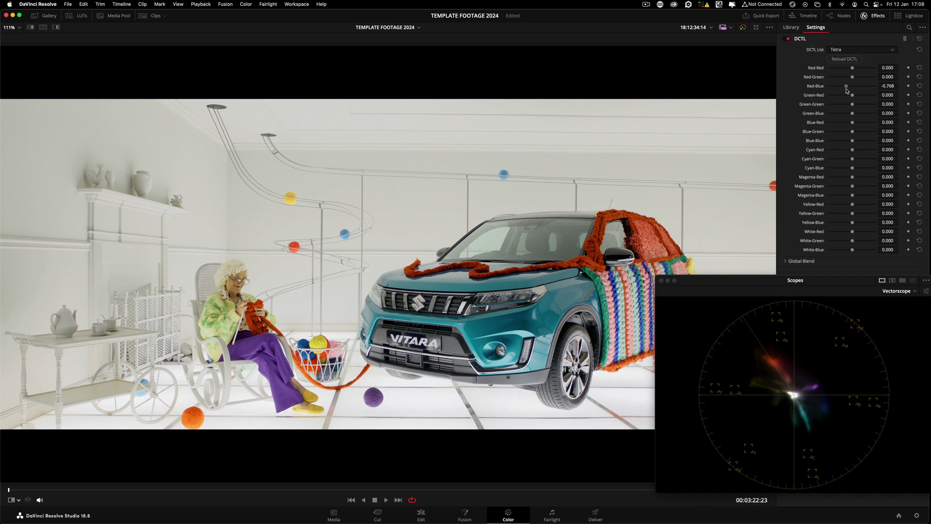
left_click(847, 90)
right_click(439, 161)
left_click(446, 164)
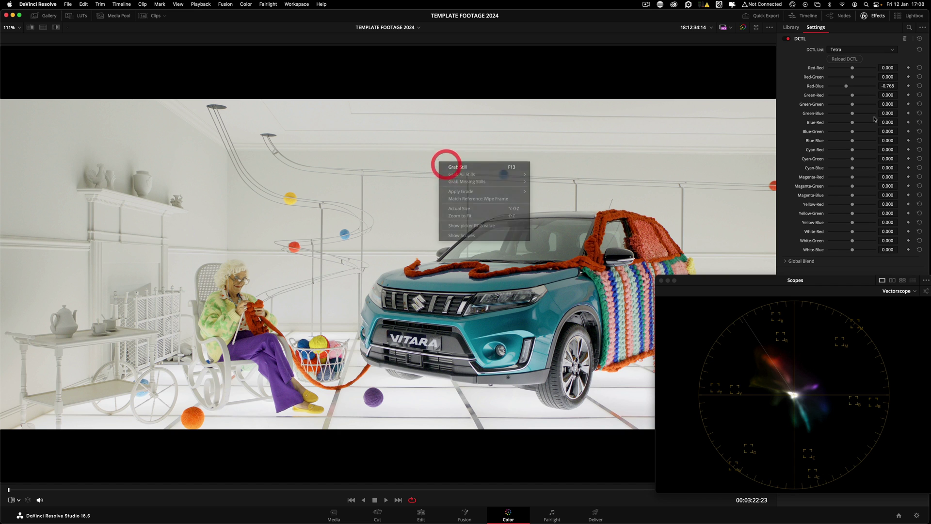
double_click(822, 87)
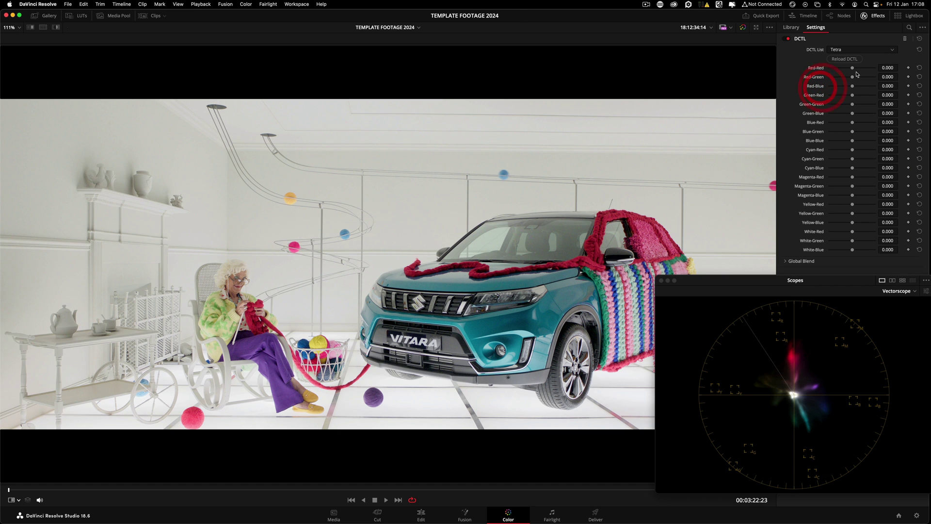
Set Red-Green to 0.5 to push the red yarn toward orange
double_click(887, 76)
type("0.5")
key("Return")
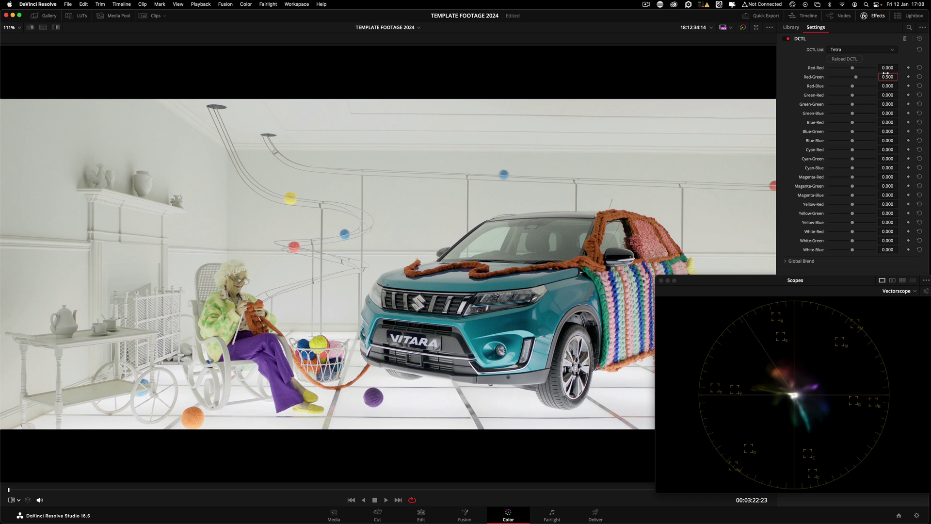
Toggle the wipe and the Shift+D bypass repeatedly to compare the orange-shifted yarn with the original
left_click(31, 28)
left_click(31, 28)
left_click(31, 28)
left_click(31, 28)
left_click(31, 28)
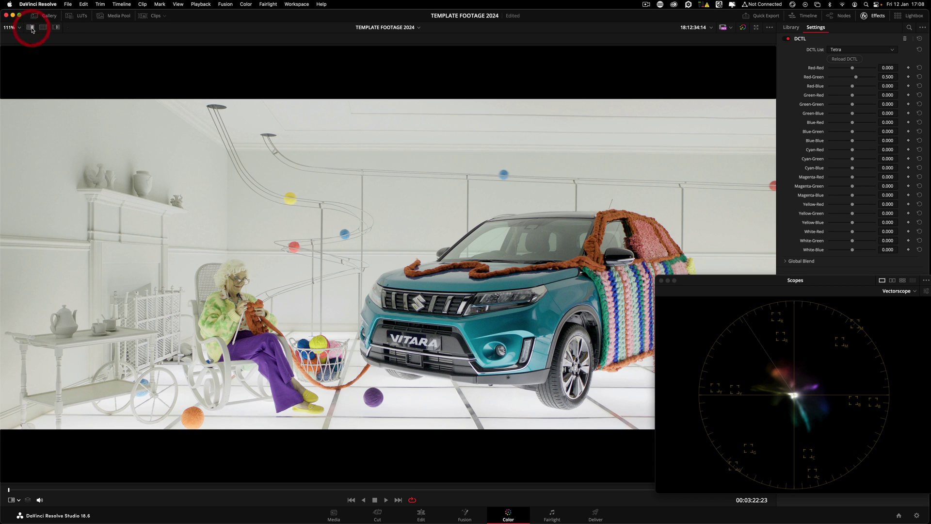
left_click(31, 28)
left_click(31, 28)
left_click(31, 28)
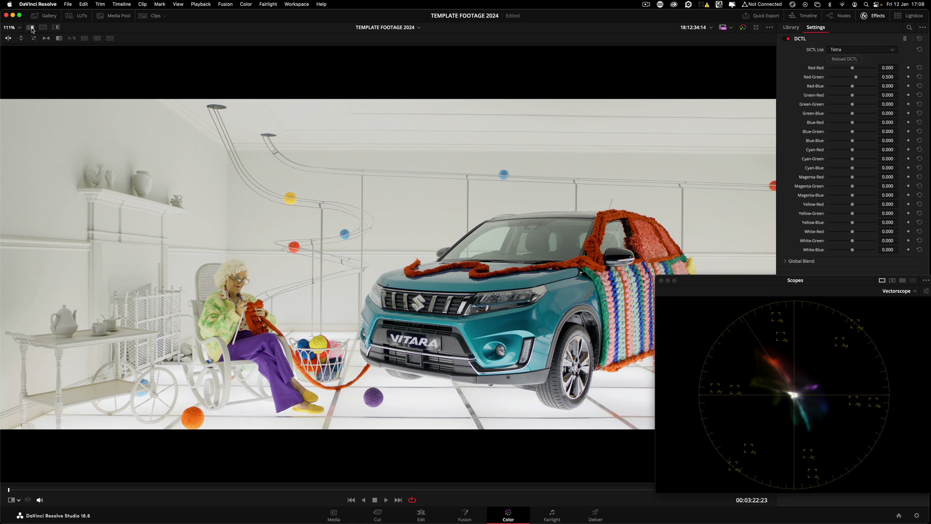
left_click(31, 27)
left_click(31, 28)
left_click(31, 27)
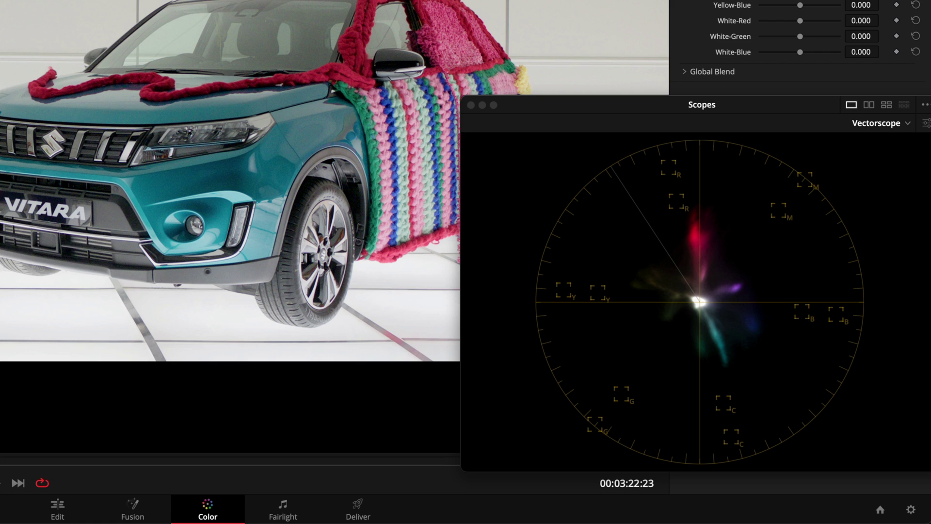
key("shift+d")
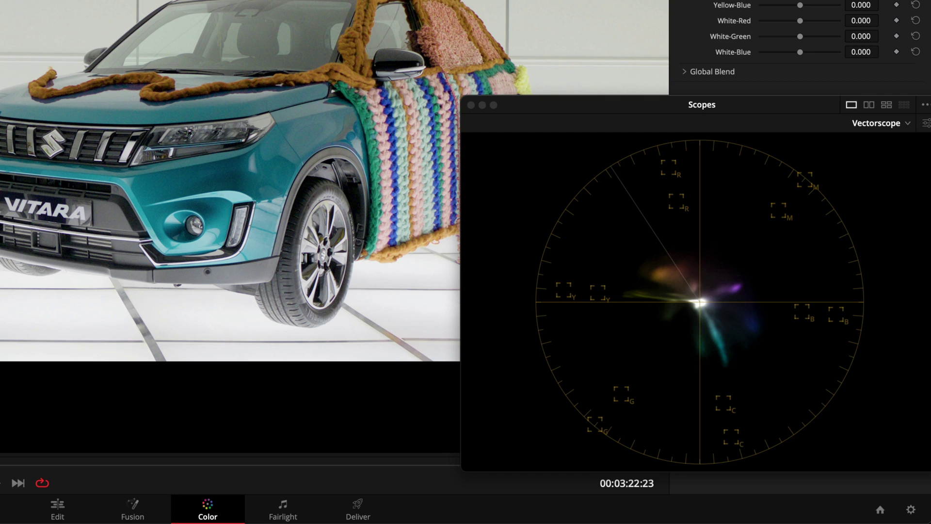
key("shift+d")
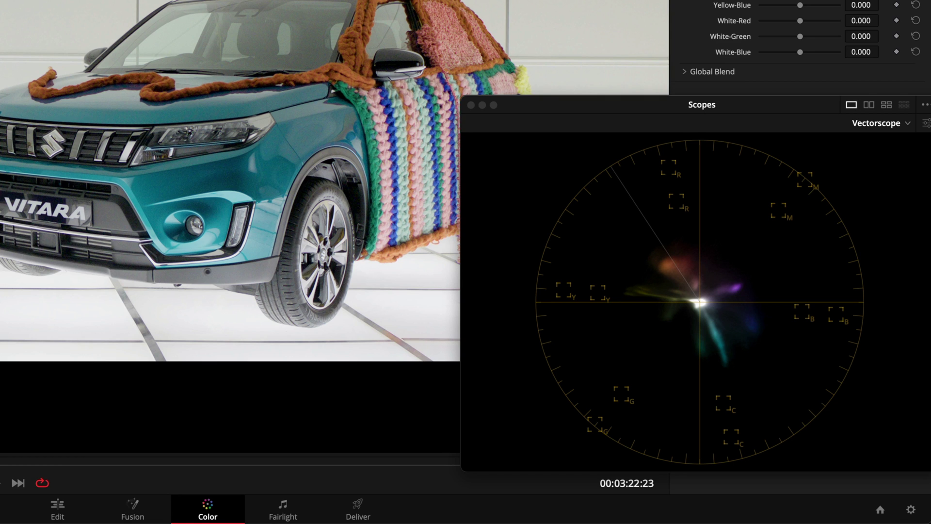
key("shift+d")
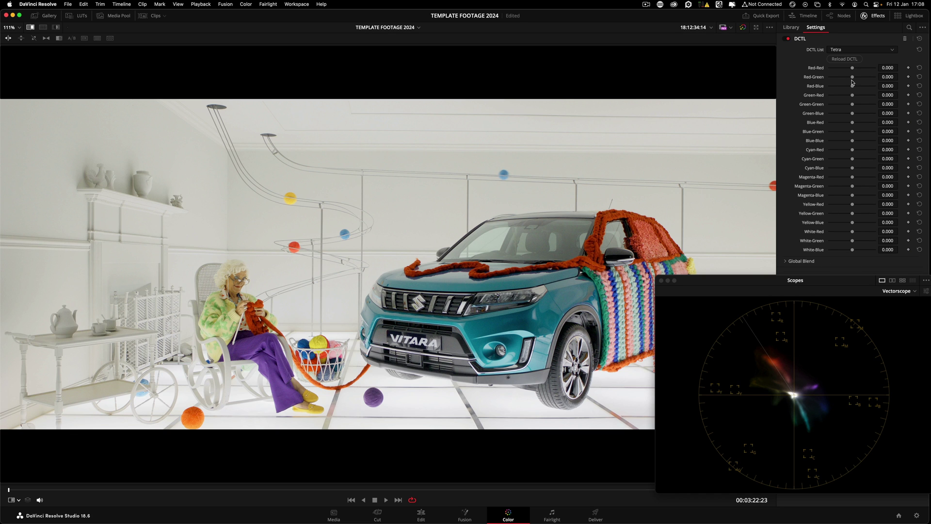
Enter -1 in Red-Red, Red-Green and Red-Blue to make the red yarn darker and denser
left_click(888, 68)
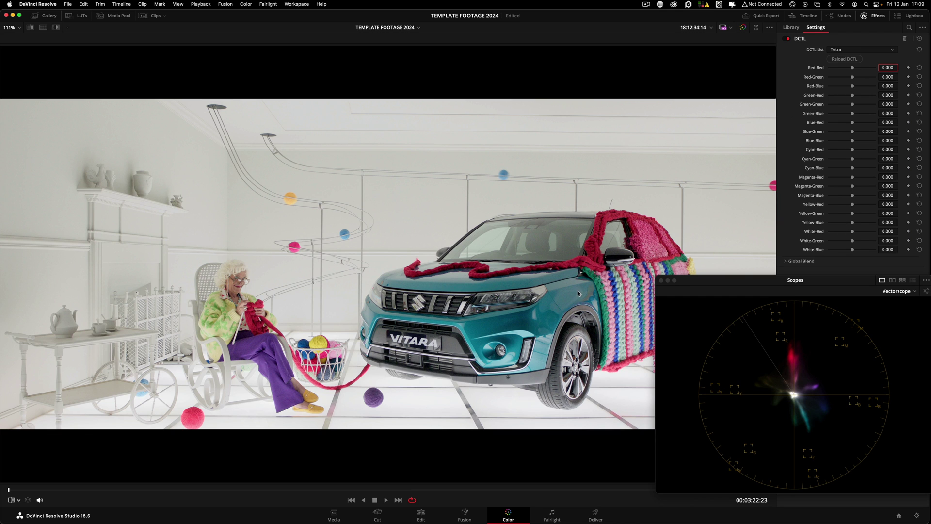
left_click(888, 68)
left_click(810, 61)
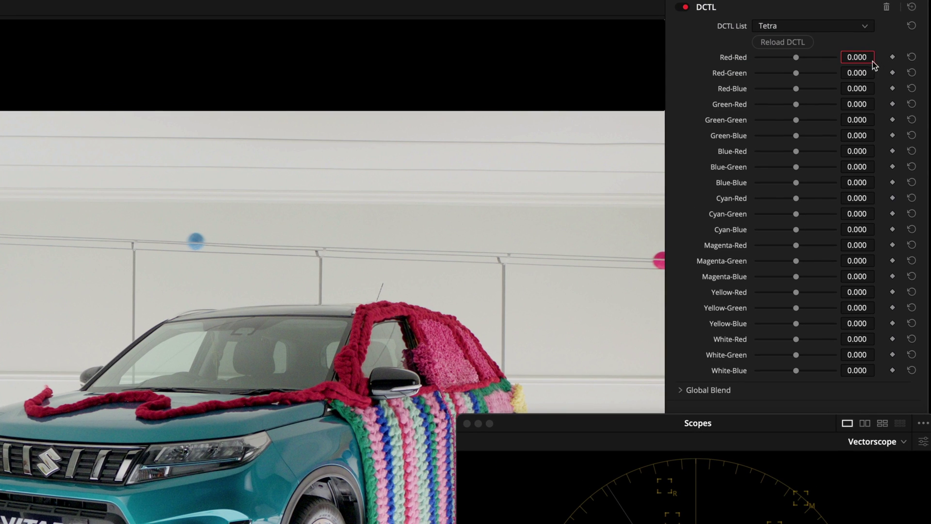
left_click(892, 67)
type("-1")
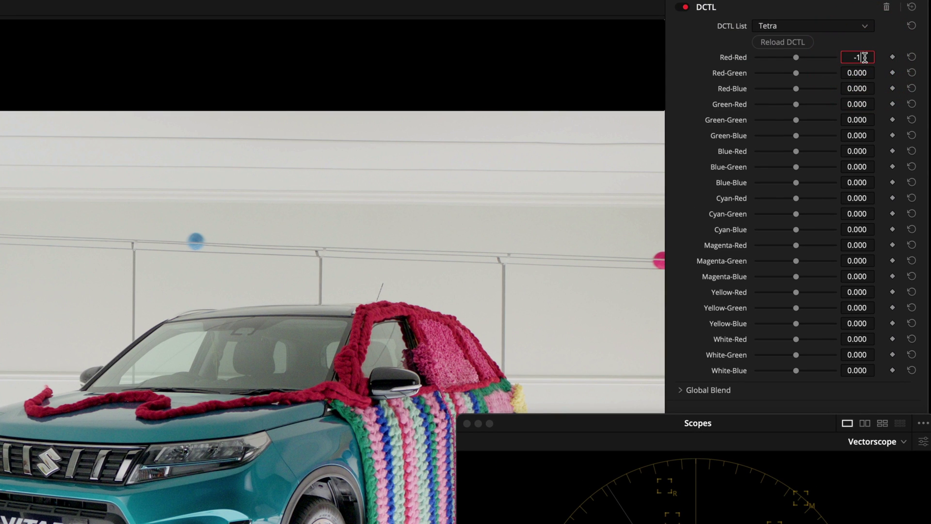
key("Return")
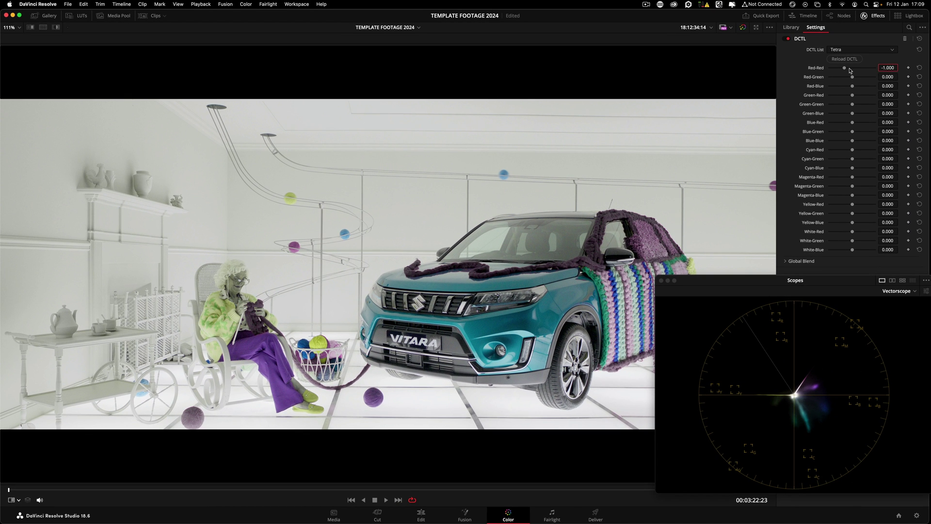
left_click(887, 76)
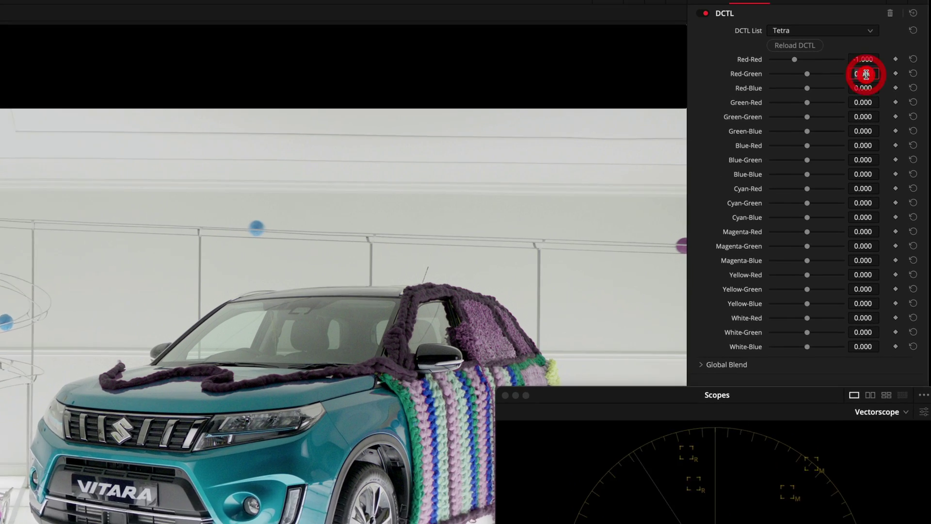
type("-1")
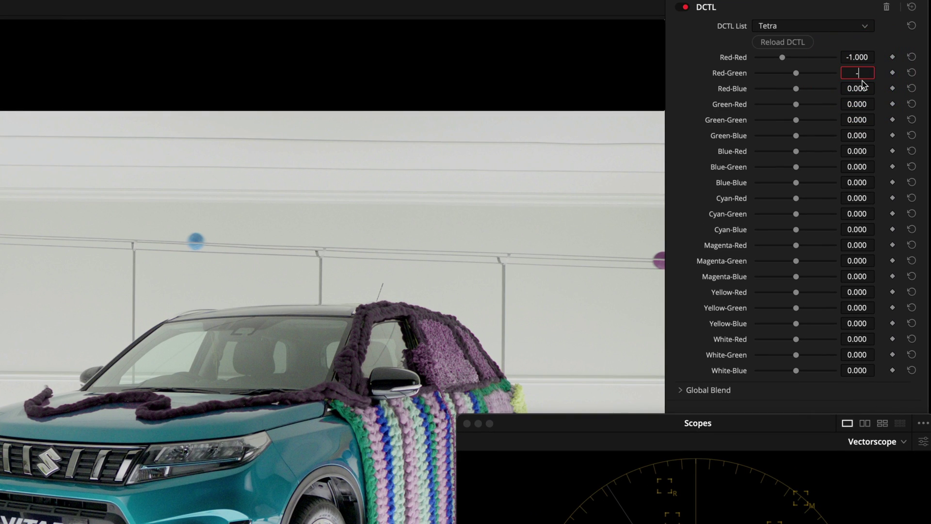
key("Return")
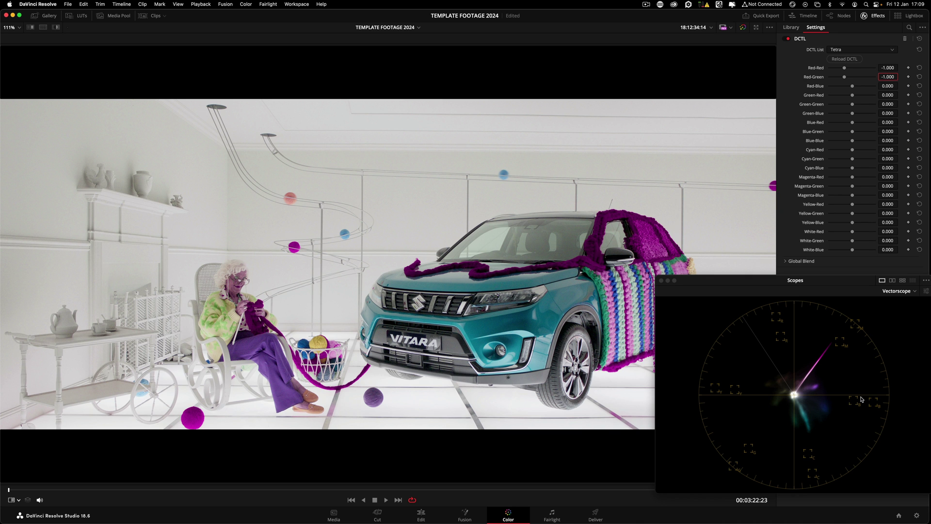
left_click(886, 86)
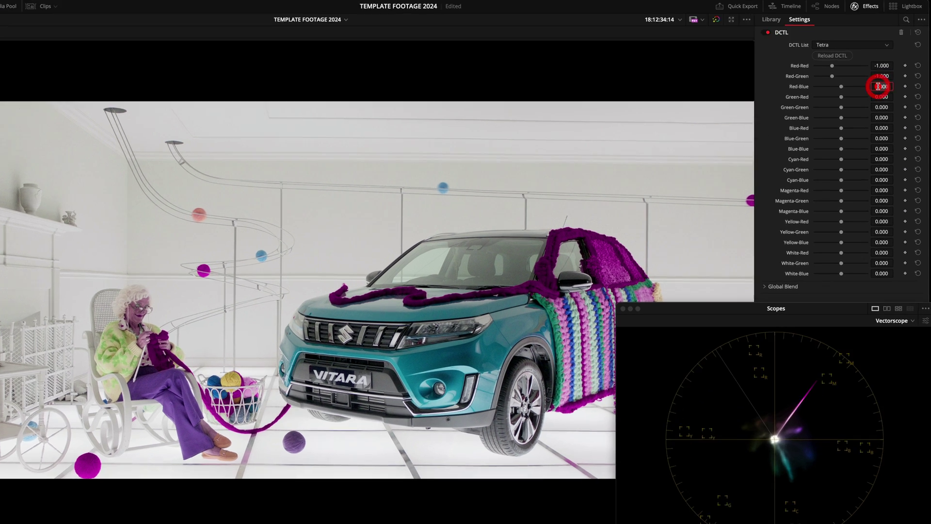
type("-1")
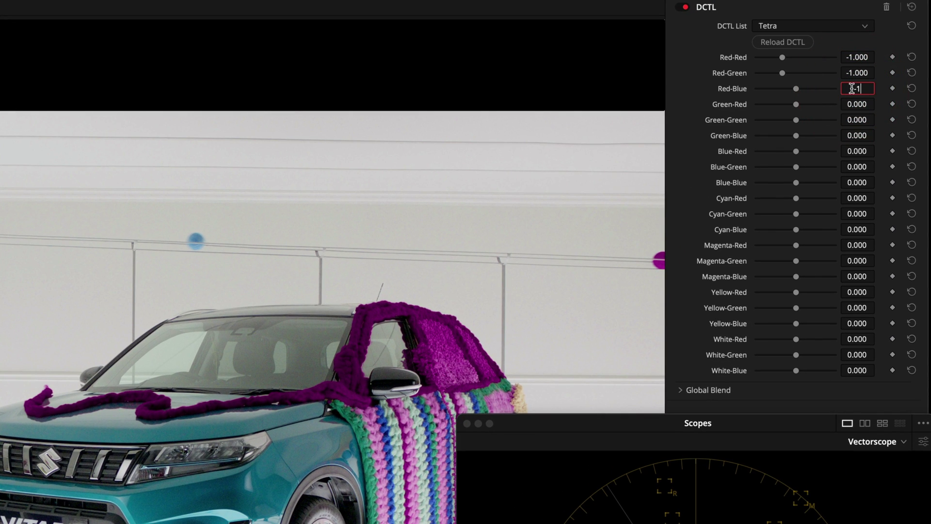
key("Return")
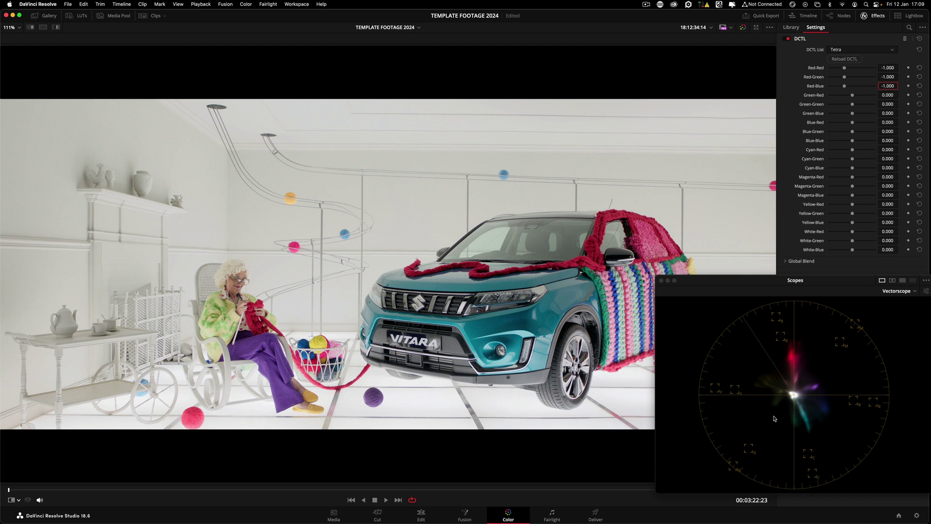
Try -0.5 on Red-Red, Red-Green and Red-Blue, then reload the DCTL to zero every mix
left_click(894, 67)
type("-0.5")
key("Return")
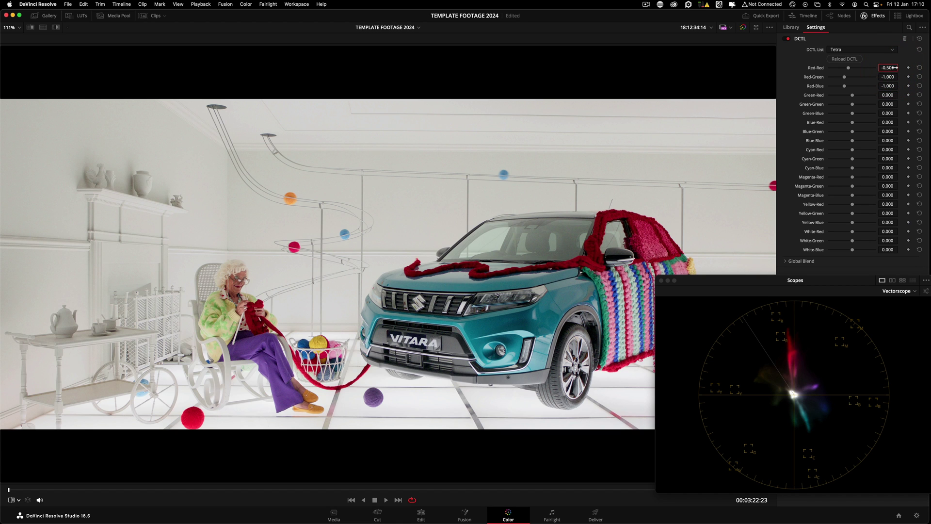
left_click(887, 77)
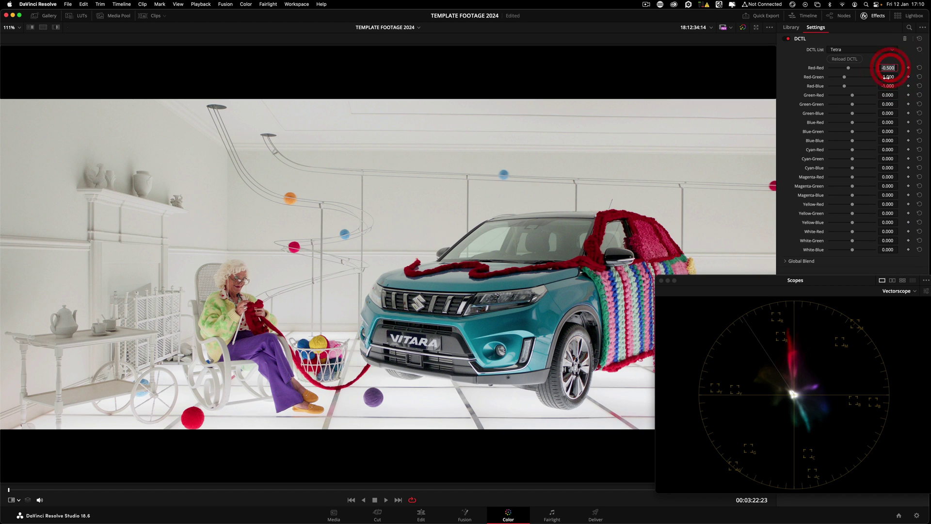
type("-0.5")
key("Return")
left_click(887, 85)
type("-0.5")
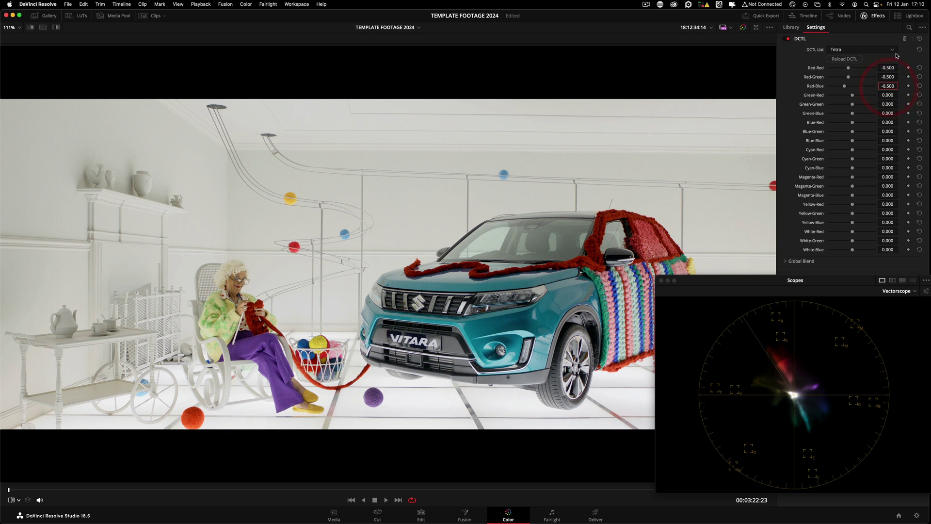
left_click(903, 58)
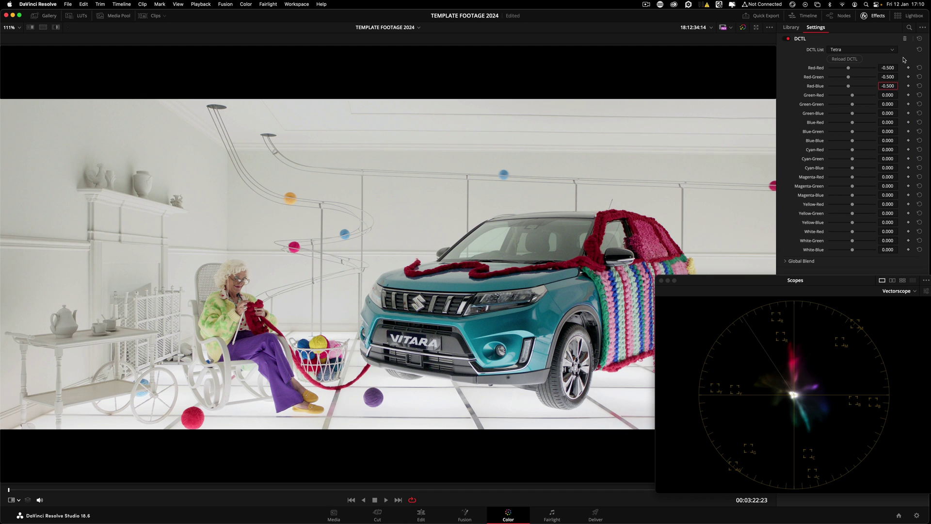
left_click(842, 59)
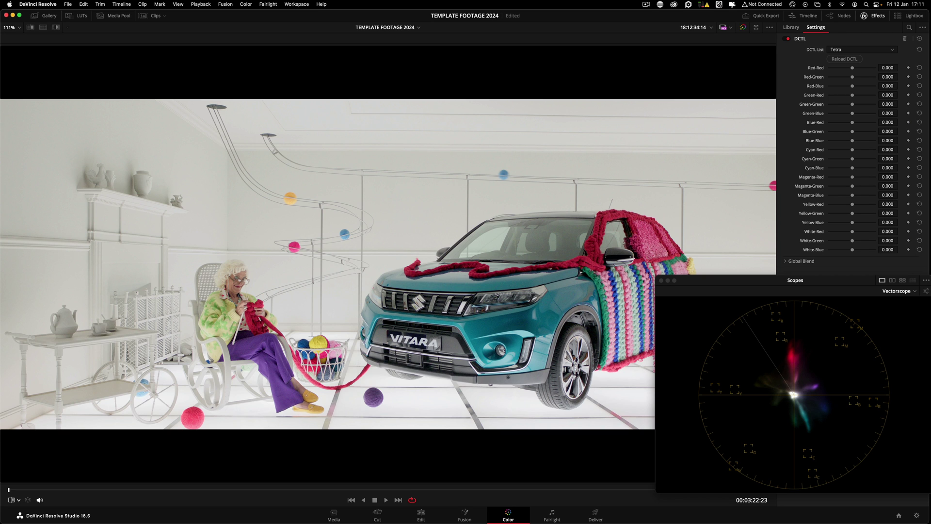
key("alt+f")
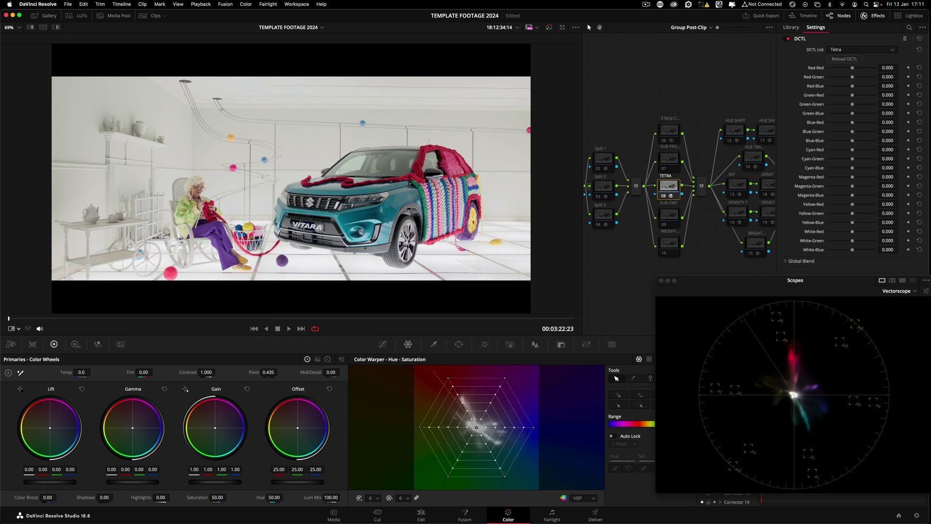
mouse_move(135, 426)
left_mouse_down()
mouse_move(141, 419)
mouse_move(119, 411)
mouse_move(113, 439)
mouse_move(129, 444)
mouse_move(152, 432)
mouse_move(149, 412)
mouse_move(132, 419)
left_mouse_up()
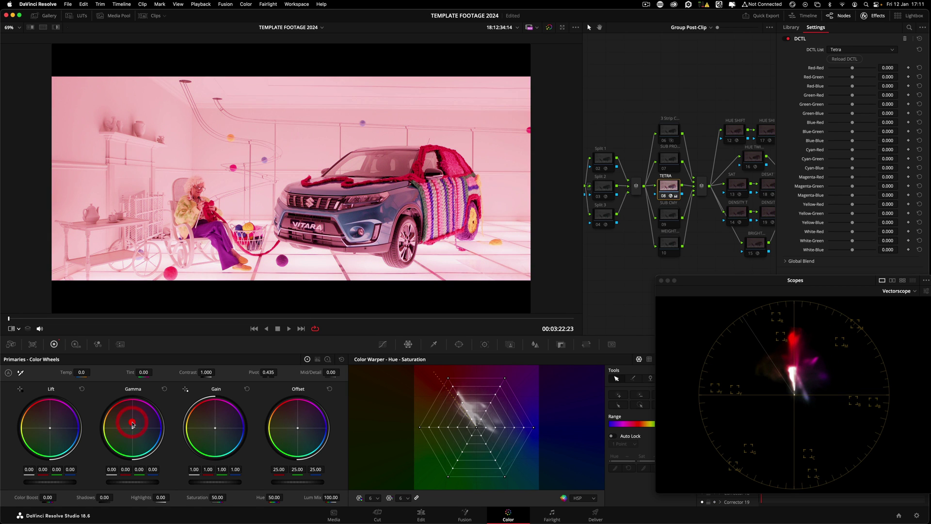
key("shift+Home")
left_click(897, 343)
left_click_drag(708, 360, 720, 291)
key("alt+f")
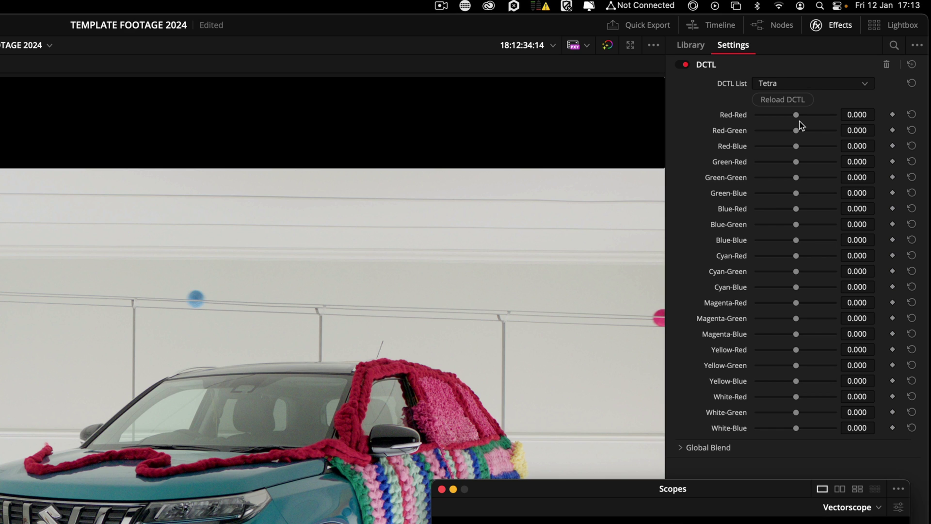
left_click(859, 115)
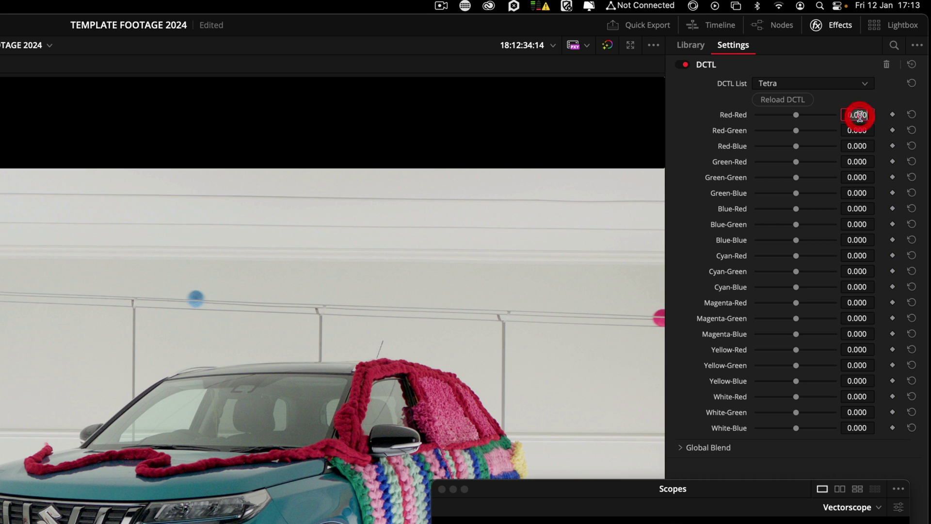
left_click(857, 146)
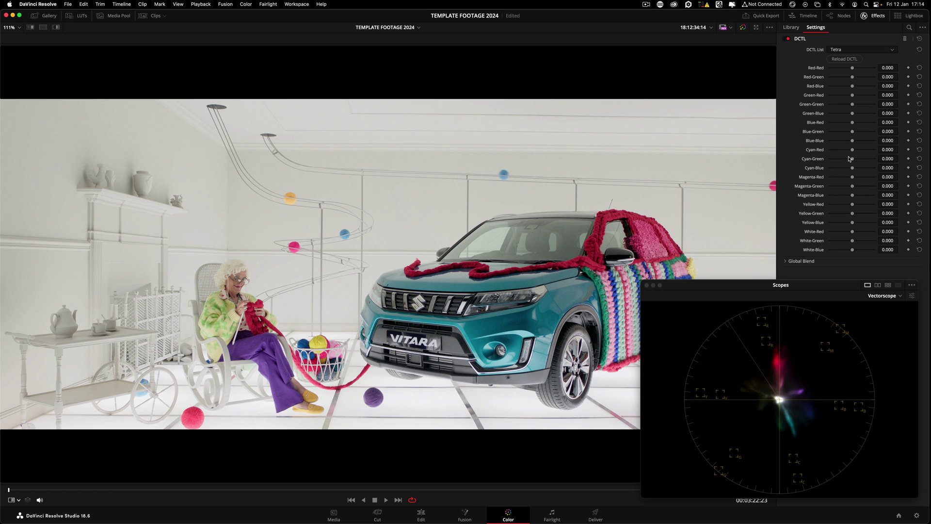
Enter Cyan-Red 1, Cyan-Green -0.6 and Cyan-Blue -1.25 to turn the teal car paint copper-brown
left_click(887, 150)
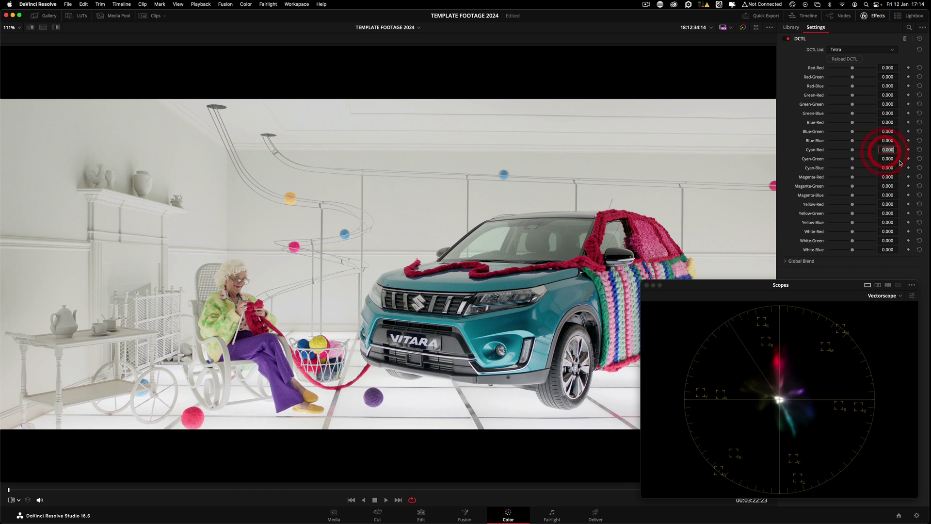
type("1")
key("Return")
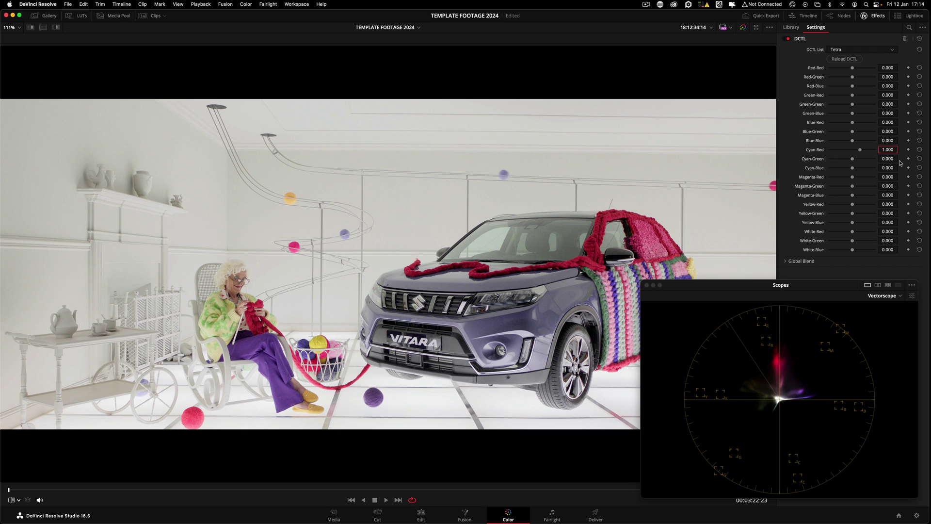
left_click(892, 159)
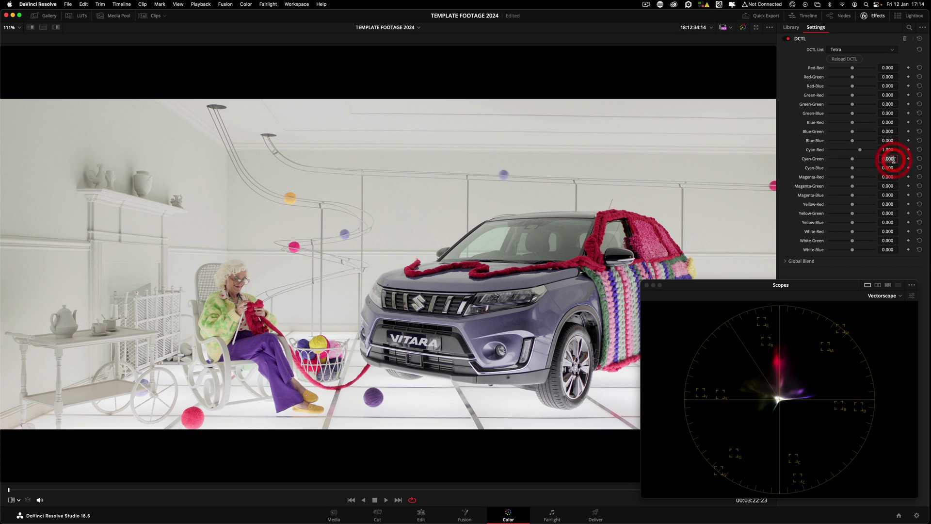
type("-0.6")
key("Return")
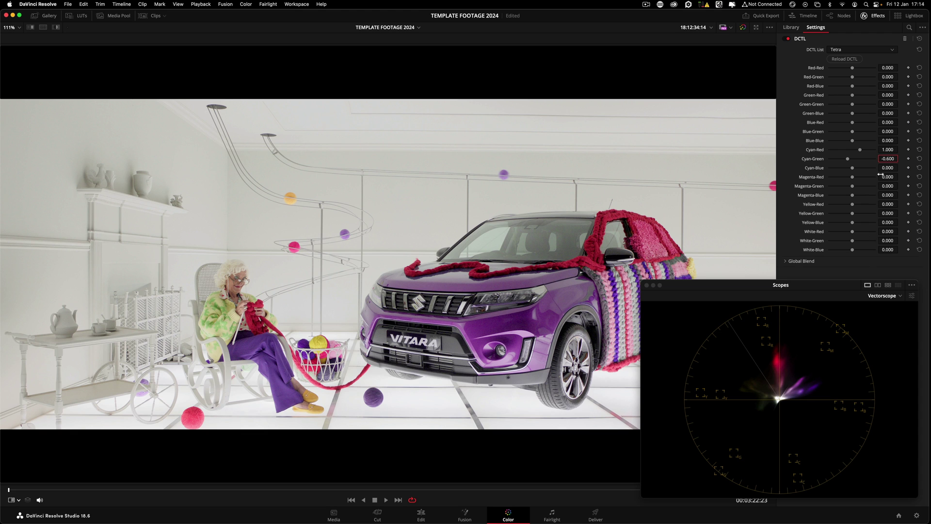
left_click(891, 169)
type("-1.25")
key("Return")
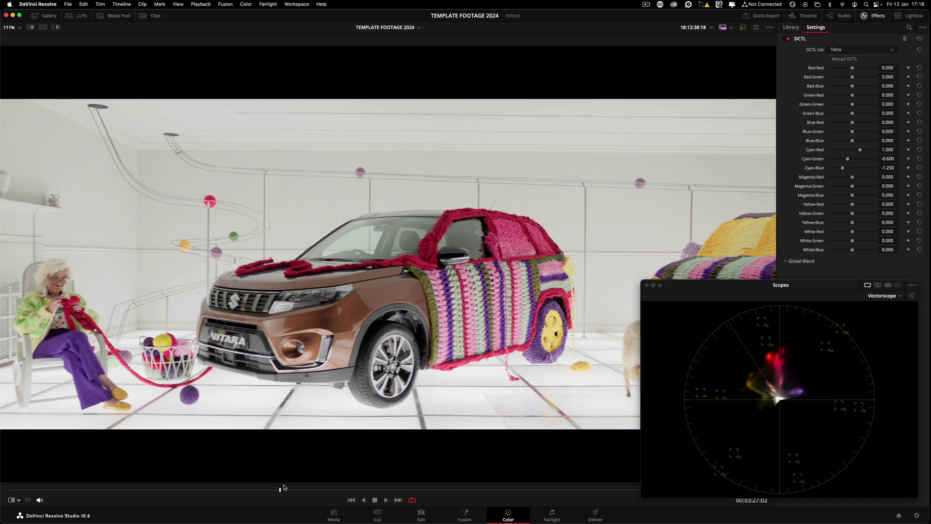
Scrub back to an earlier frame to check the copper-brown car paint there
left_click(266, 491)
left_click_drag(262, 493, 218, 492)
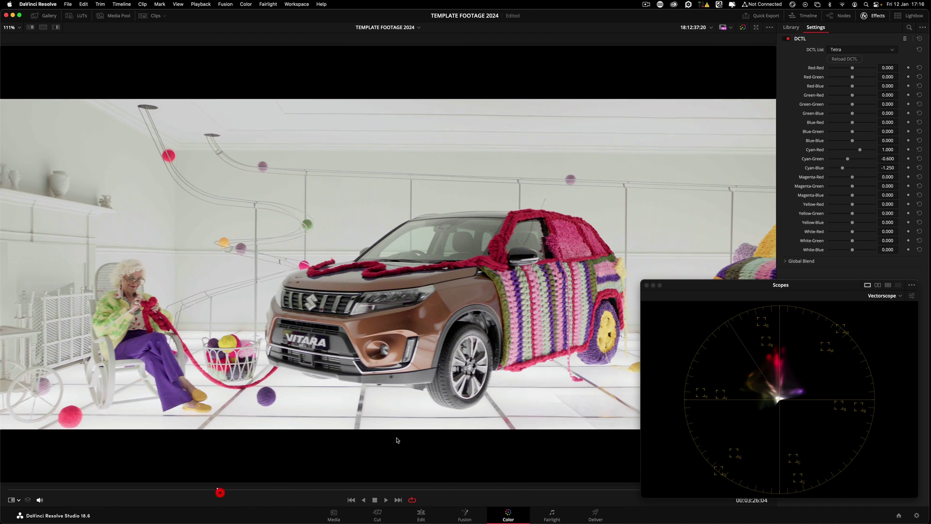